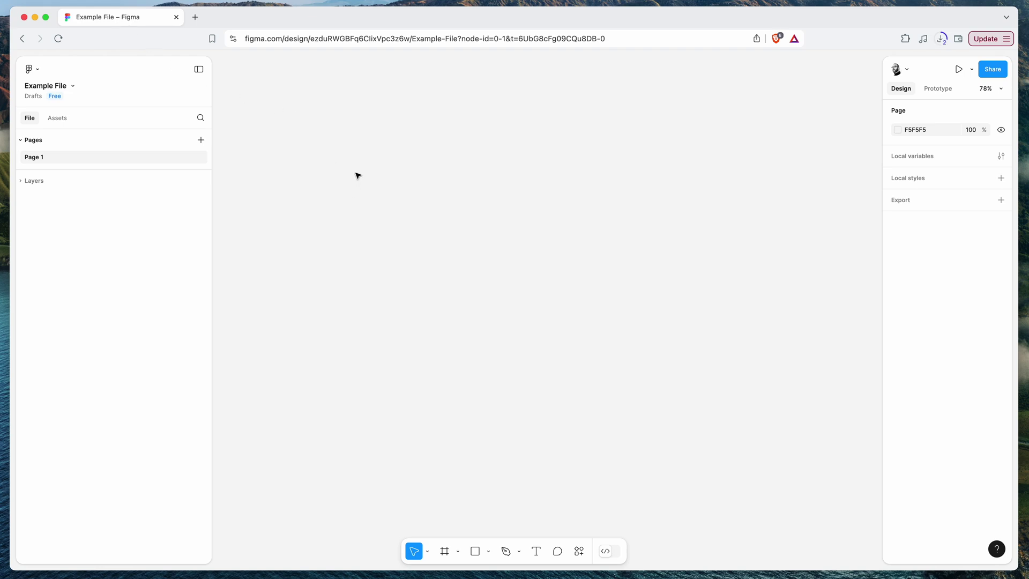
Search Plugins & widgets for 'tinyimage' and open the TinyImage Compressor detail page.
{"action": "left_click", "coordinate": [579, 551]}
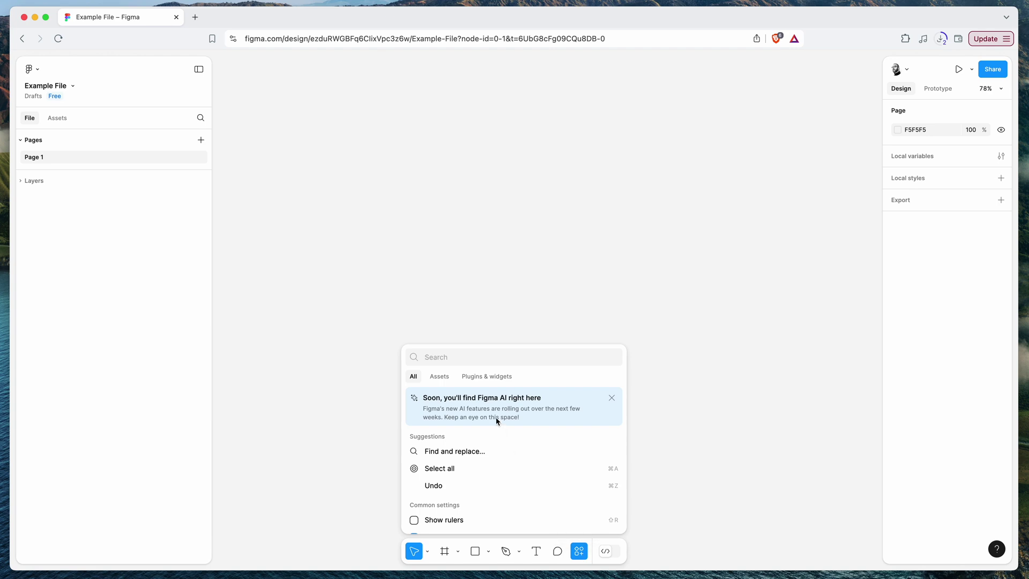
{"action": "left_click", "coordinate": [482, 377]}
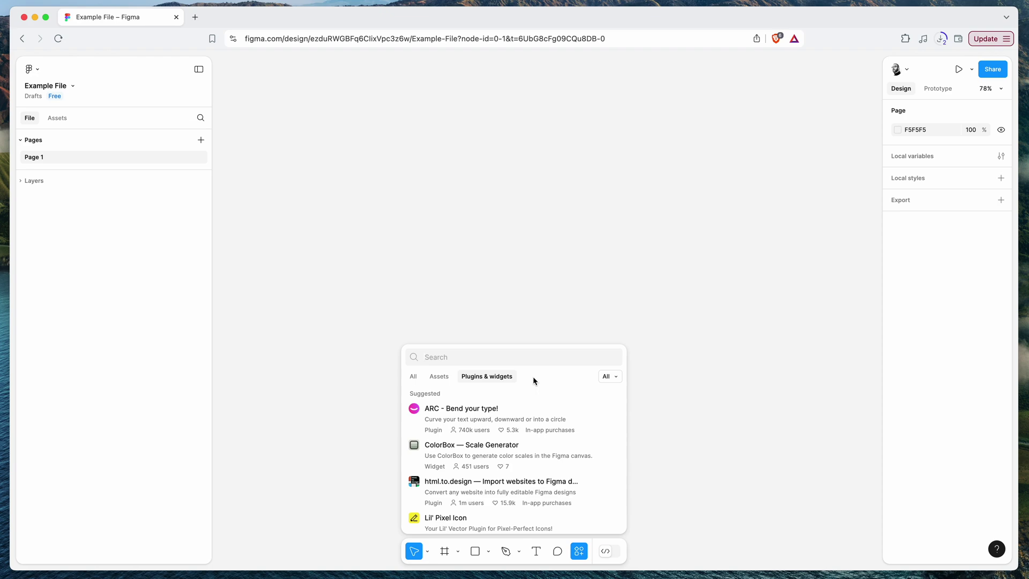
{"action": "scroll", "coordinate": [476, 431], "scroll_direction": "down", "scroll_amount": 5}
{"action": "scroll", "coordinate": [476, 429], "scroll_direction": "up", "scroll_amount": 6}
{"action": "left_click", "coordinate": [448, 357]}
{"action": "type", "text": "tinyimage"}
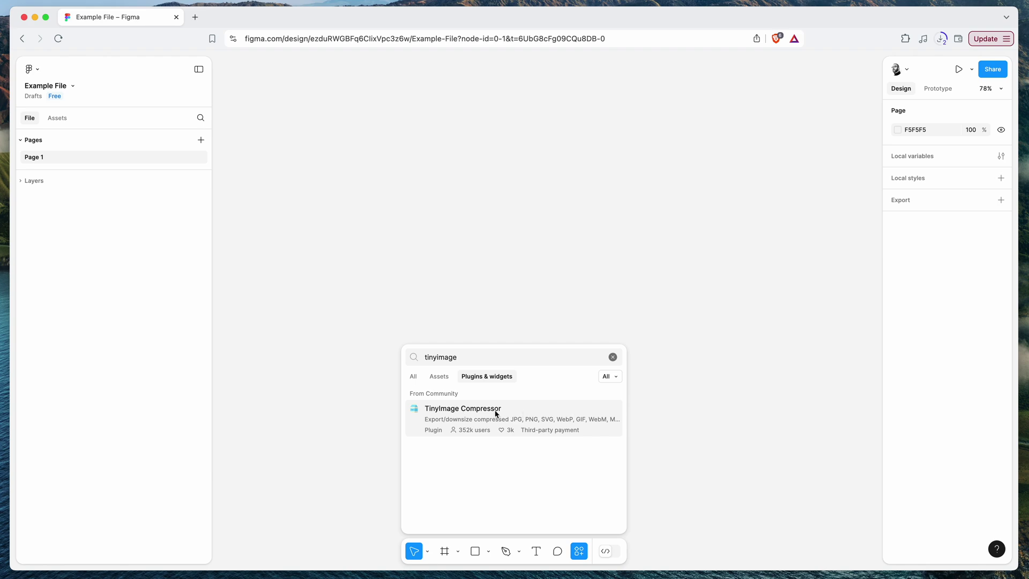
{"action": "left_click", "coordinate": [478, 413]}
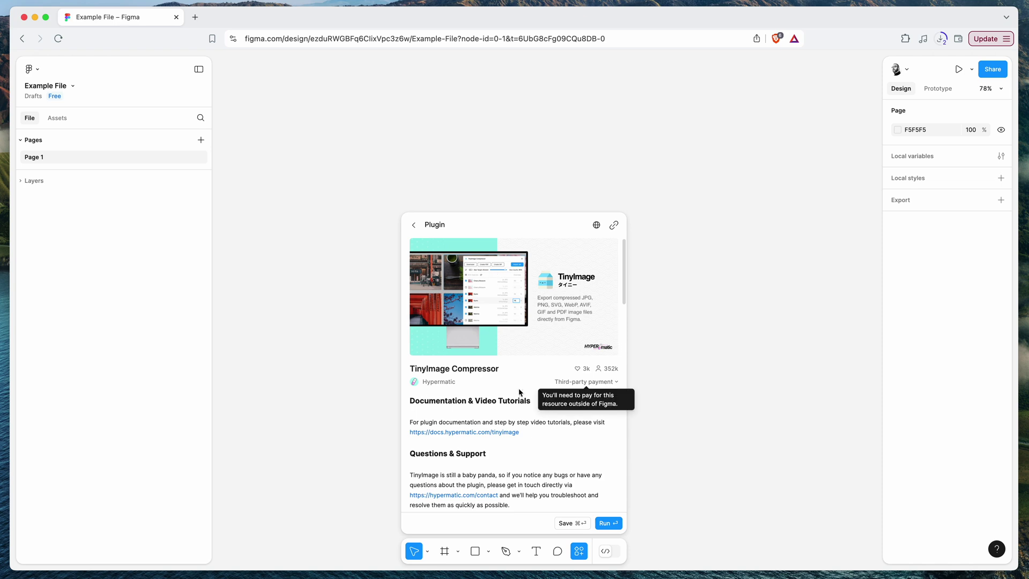
Save TinyImage Compressor from its detail page and dismiss the Actions panel.
{"action": "left_click", "coordinate": [569, 526]}
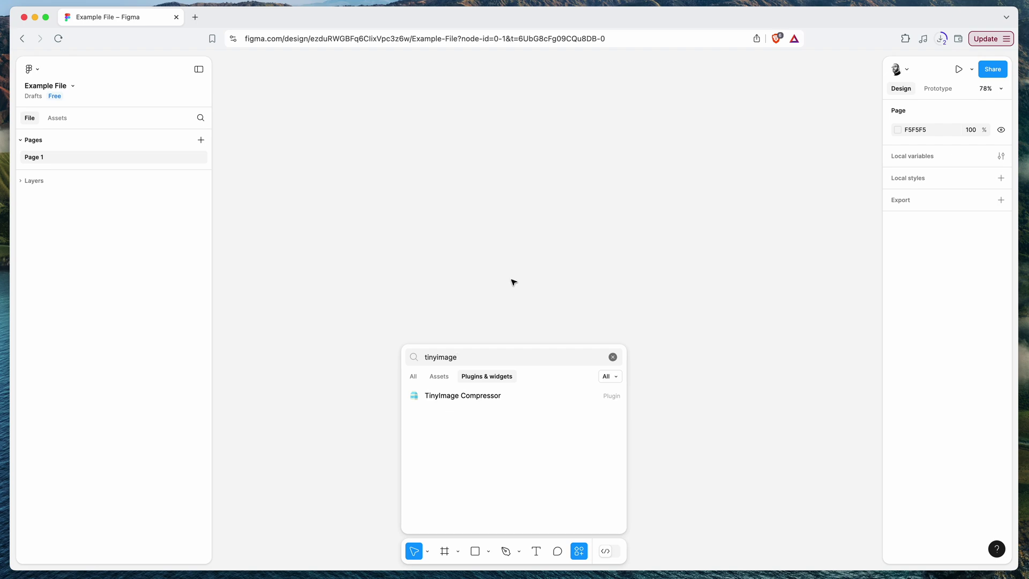
{"action": "left_click", "coordinate": [438, 185]}
Run TinyImage Compressor from the canvas menu's Saved plugins, then close its window.
{"action": "right_click", "coordinate": [434, 176]}
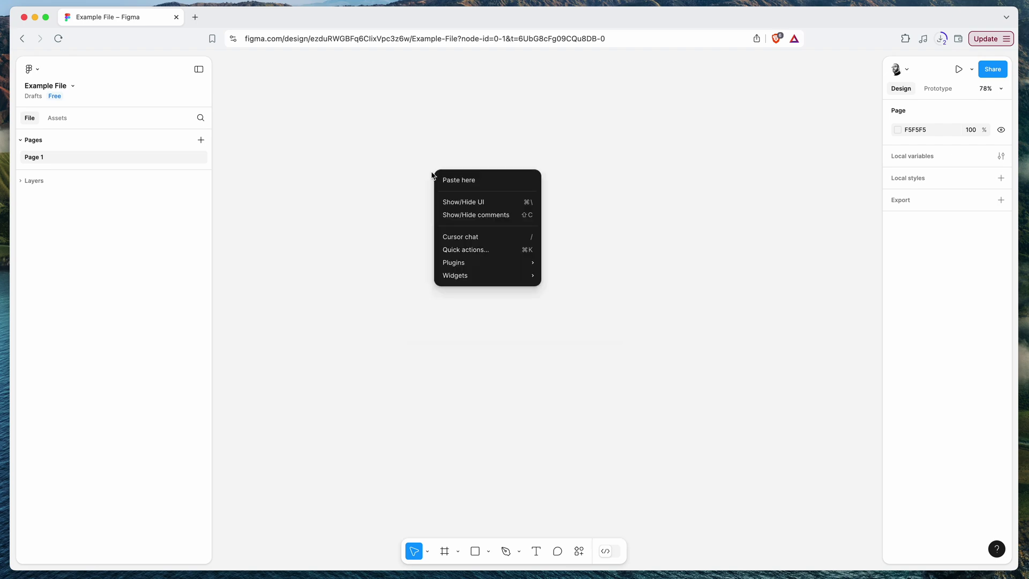
{"action": "mouse_move", "coordinate": [459, 268]}
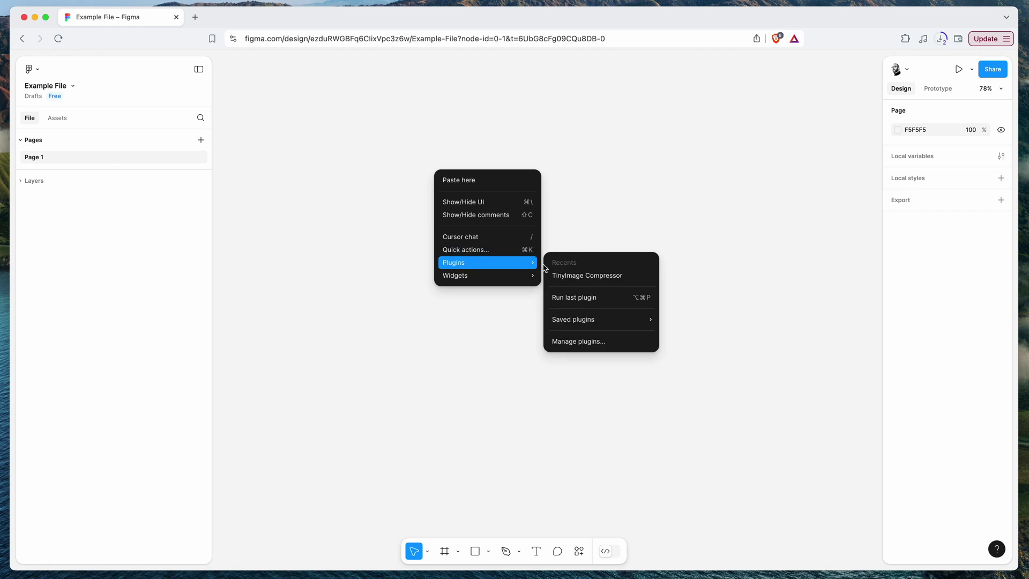
{"action": "mouse_move", "coordinate": [592, 319]}
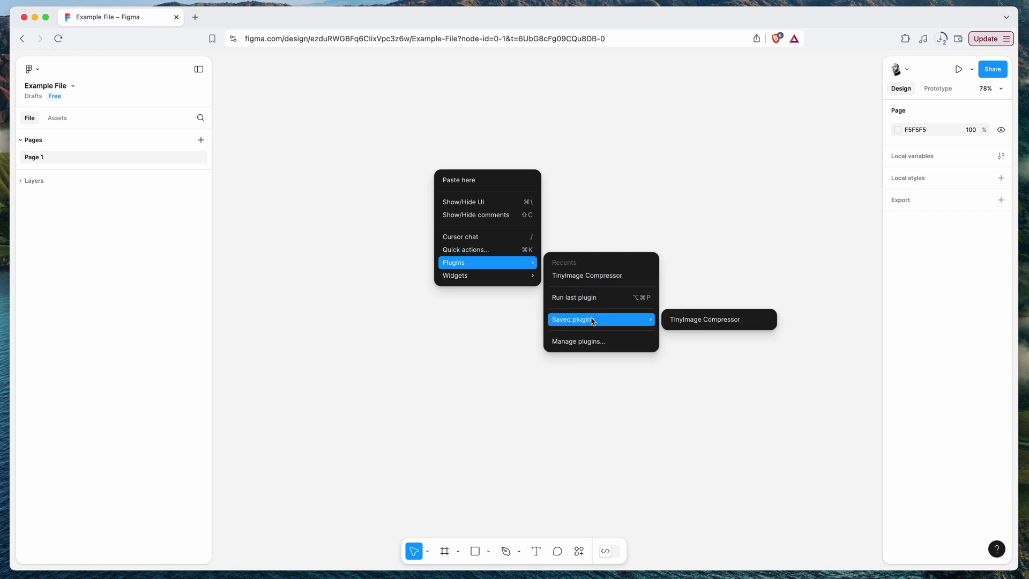
{"action": "left_click", "coordinate": [701, 320]}
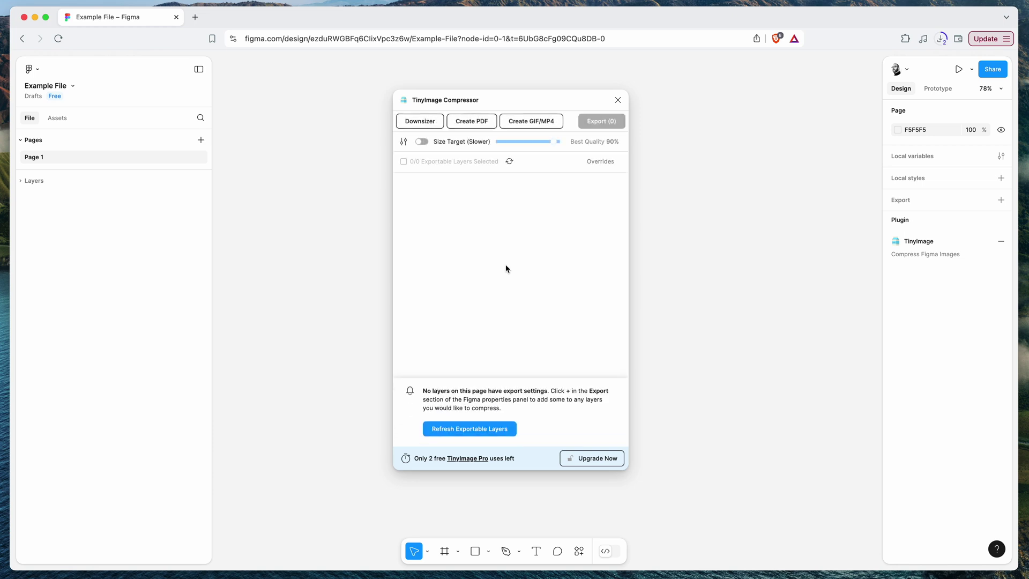
{"action": "left_click_drag", "start_coordinate": [541, 103], "coordinate": [507, 109]}
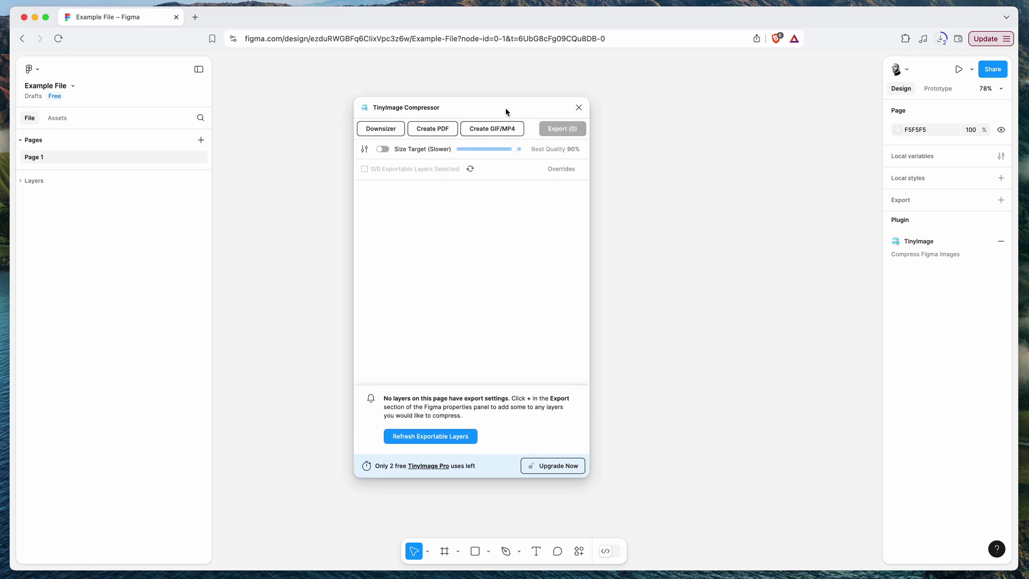
{"action": "left_click", "coordinate": [578, 109]}
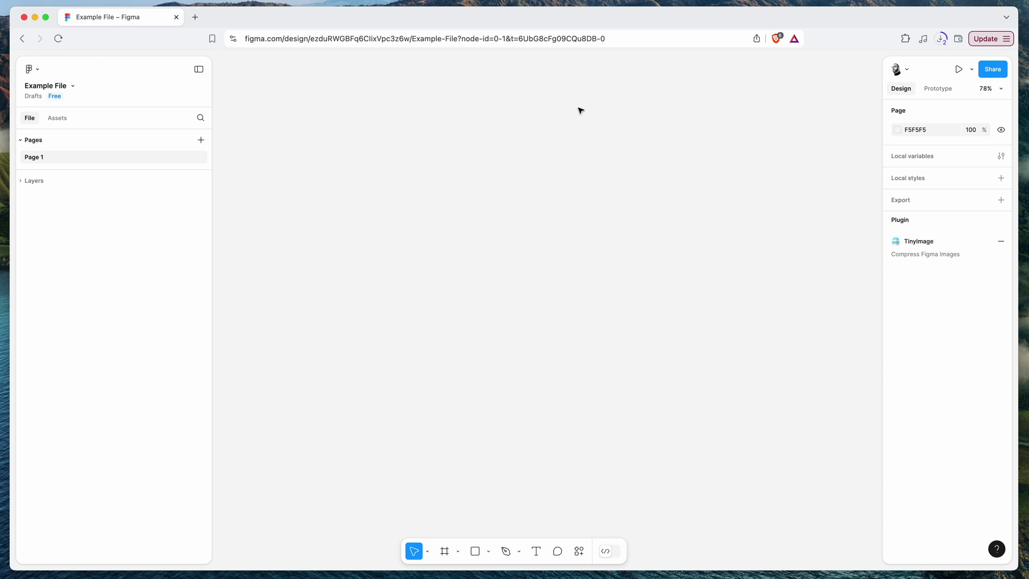
Remove TinyImage Compressor via its '...' menu in the Actions Plugins & widgets list.
{"action": "left_click", "coordinate": [578, 553]}
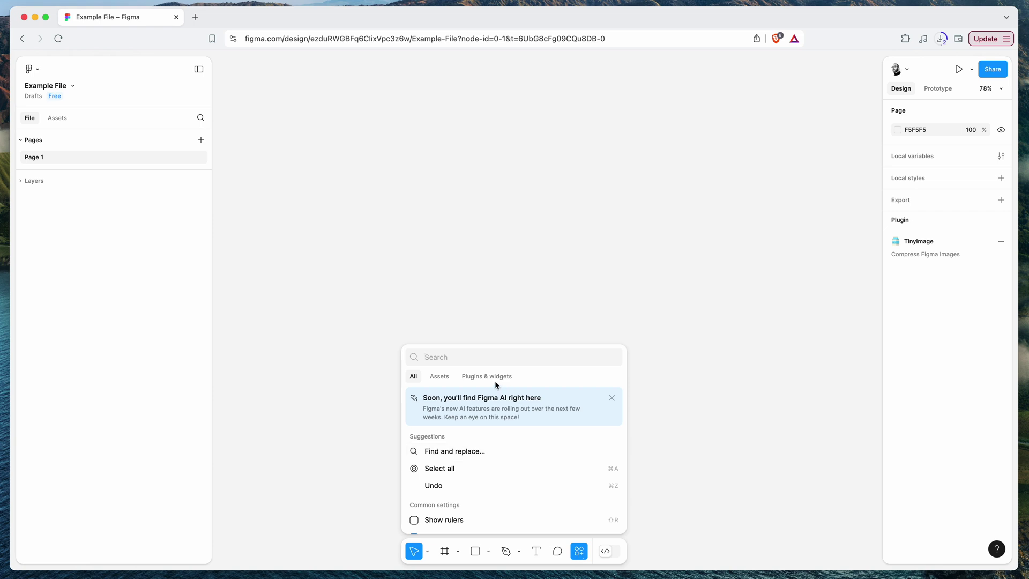
{"action": "left_click", "coordinate": [480, 377]}
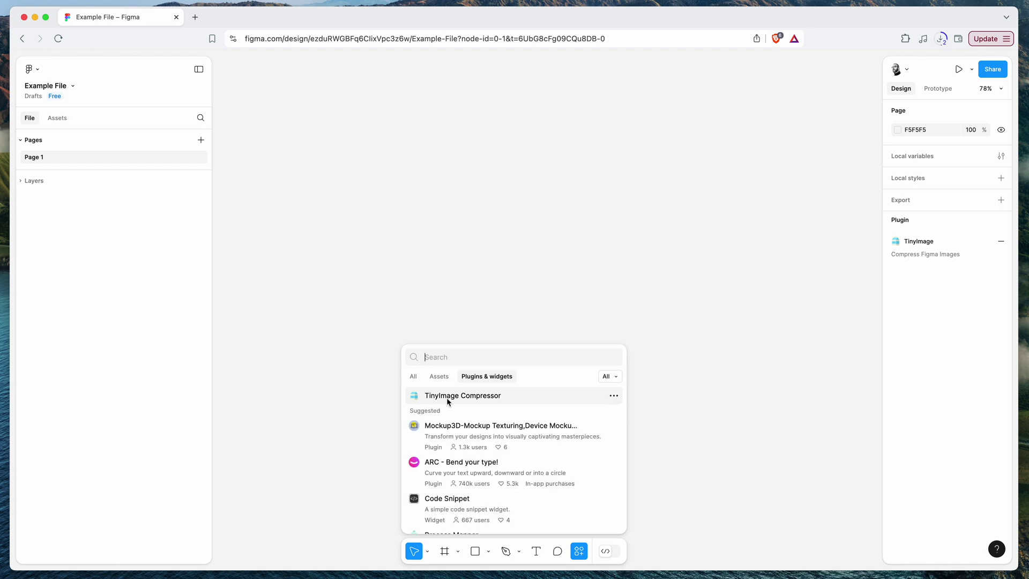
{"action": "left_click", "coordinate": [614, 397]}
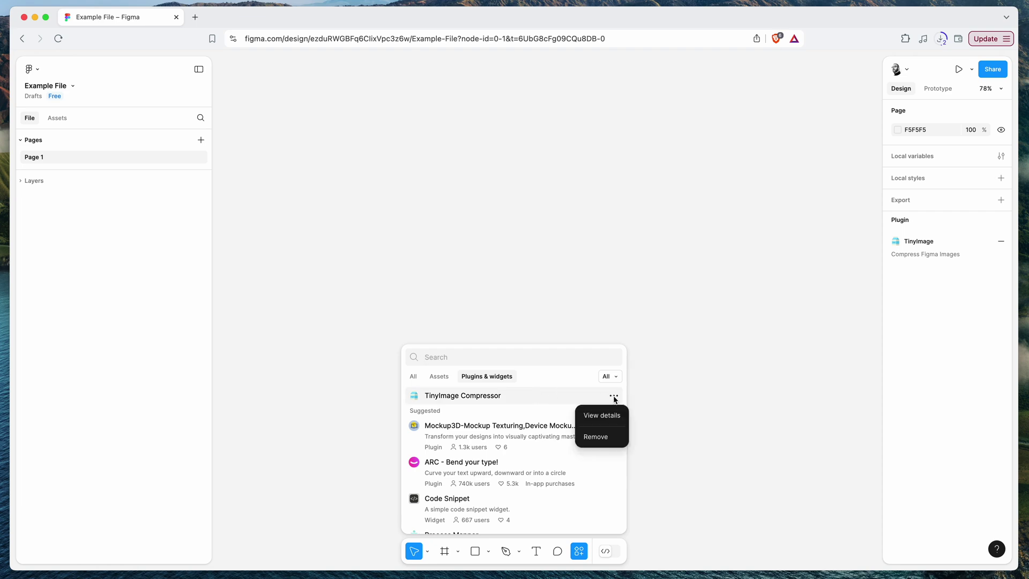
{"action": "left_click", "coordinate": [598, 440]}
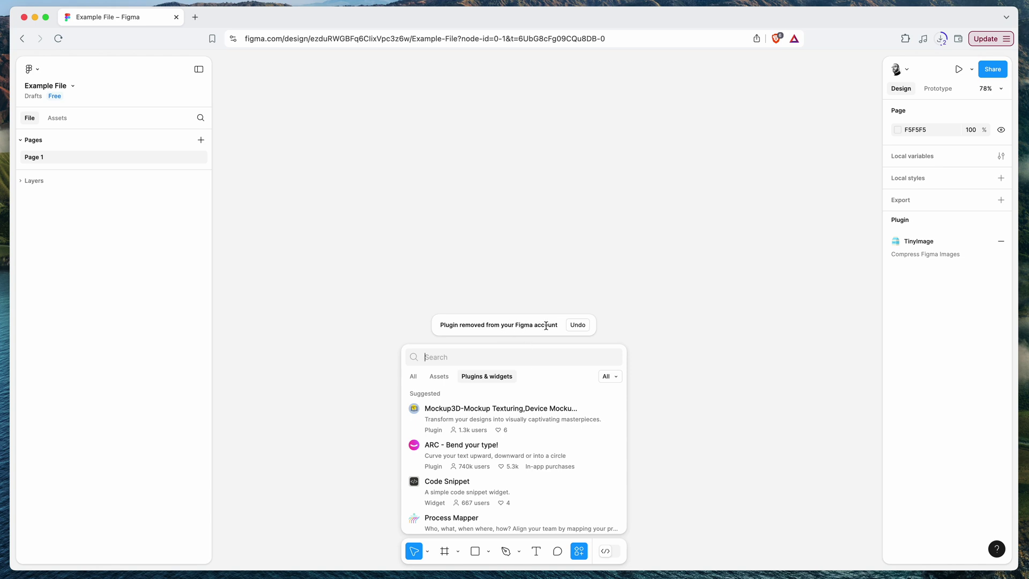
{"action": "left_click", "coordinate": [500, 261]}
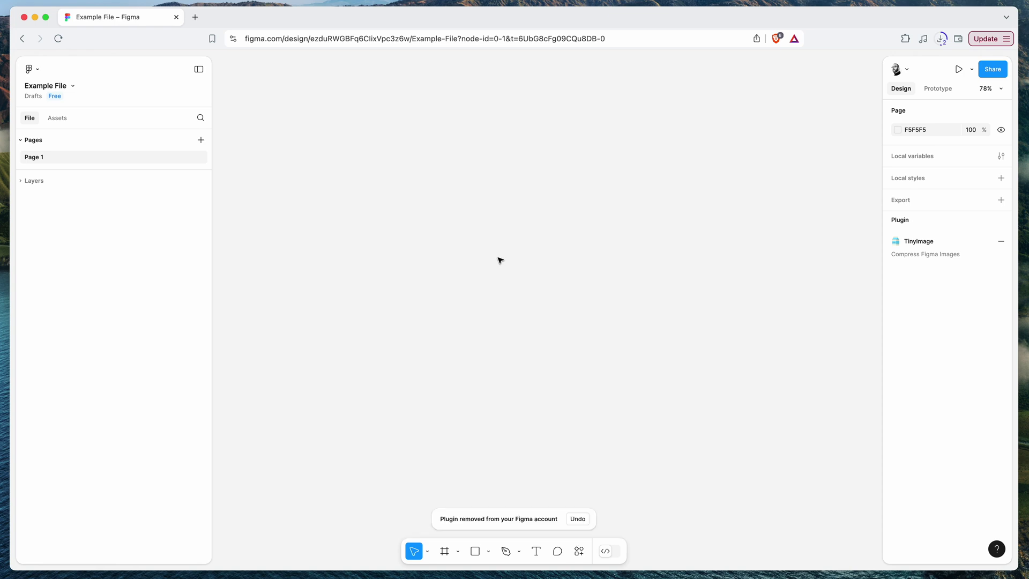
{"action": "right_click", "coordinate": [467, 202]}
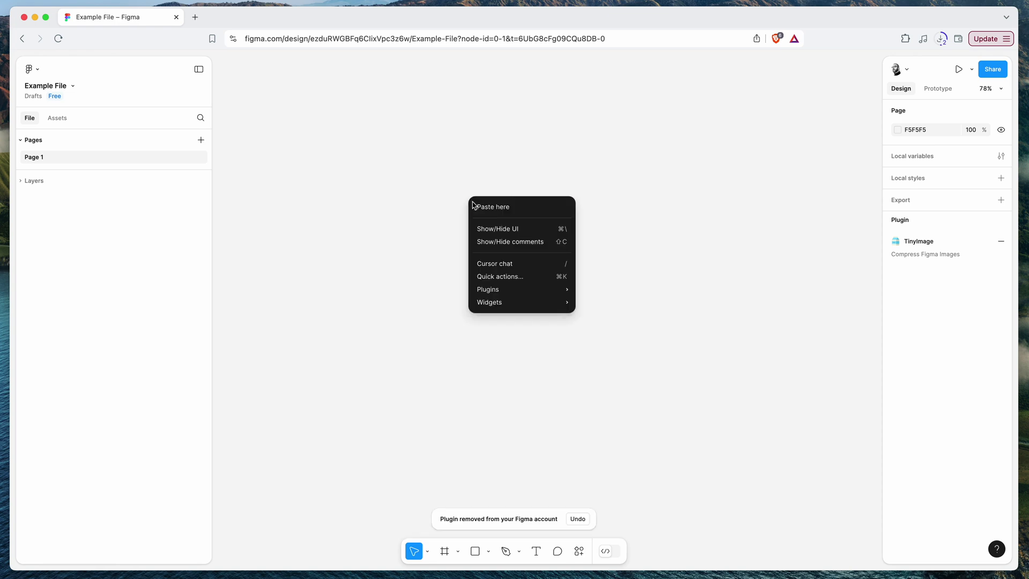
Search 'copydoc' in Manage plugins and open the CopyDoc Text Kit details.
{"action": "mouse_move", "coordinate": [492, 294]}
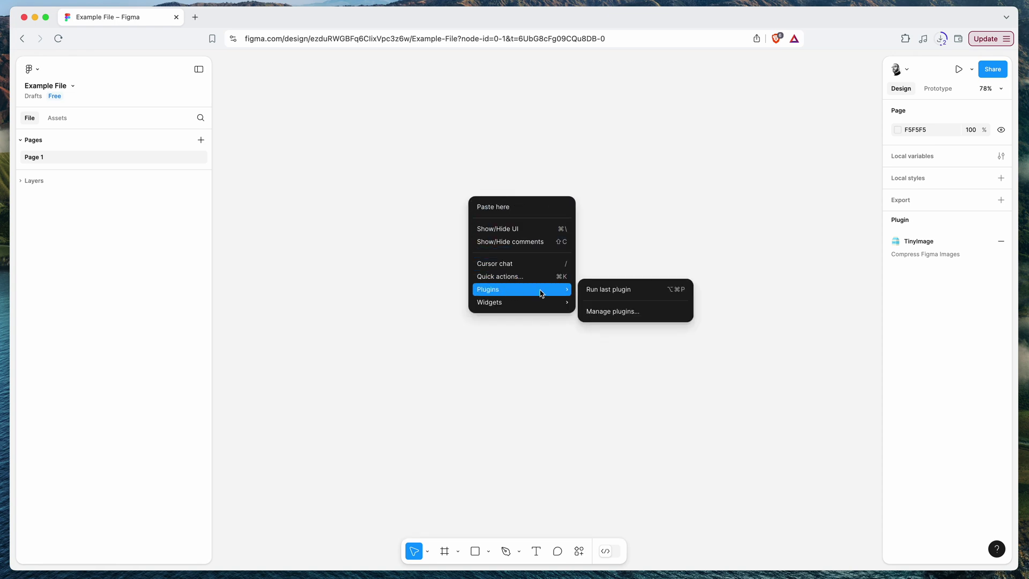
{"action": "left_click", "coordinate": [617, 314]}
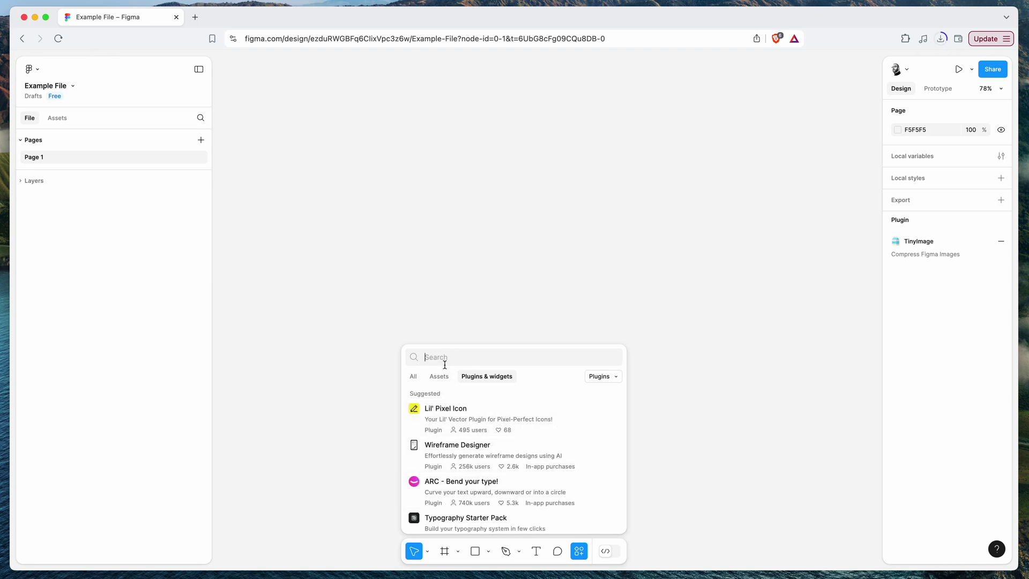
{"action": "type", "text": "copydoc"}
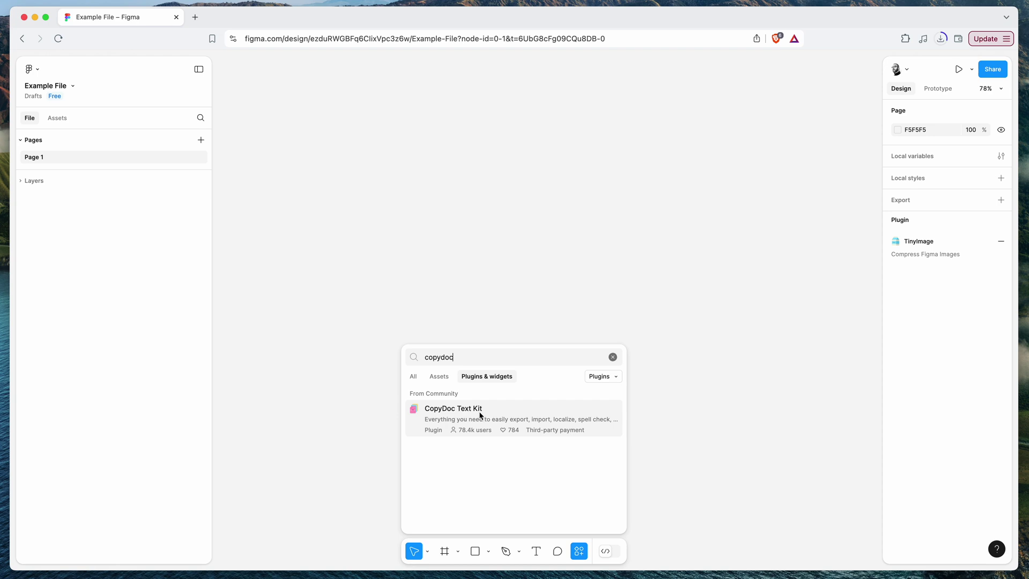
{"action": "left_click", "coordinate": [438, 410]}
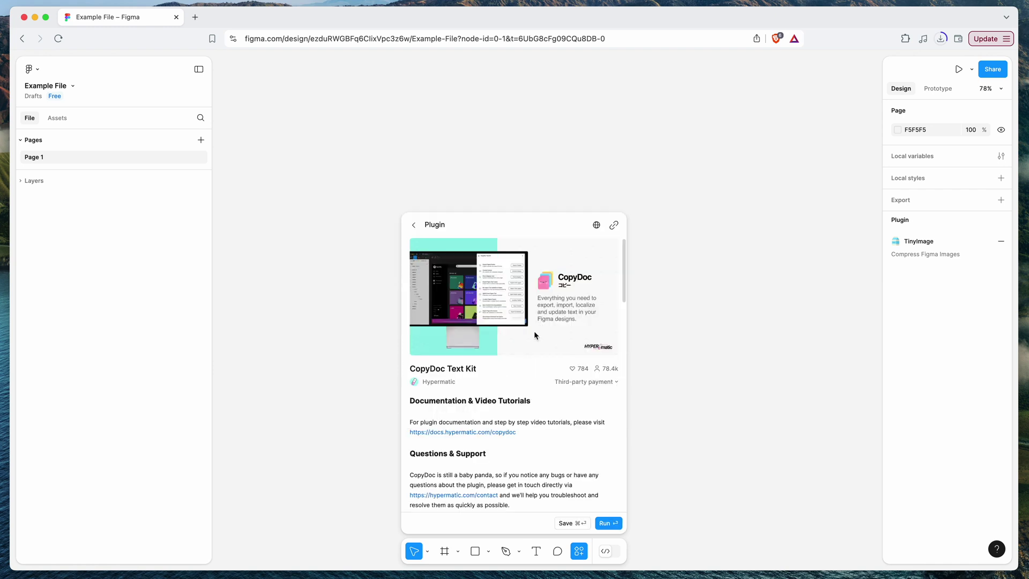
Save CopyDoc Text Kit from its Community page and return to the Example File.
{"action": "left_click", "coordinate": [596, 226]}
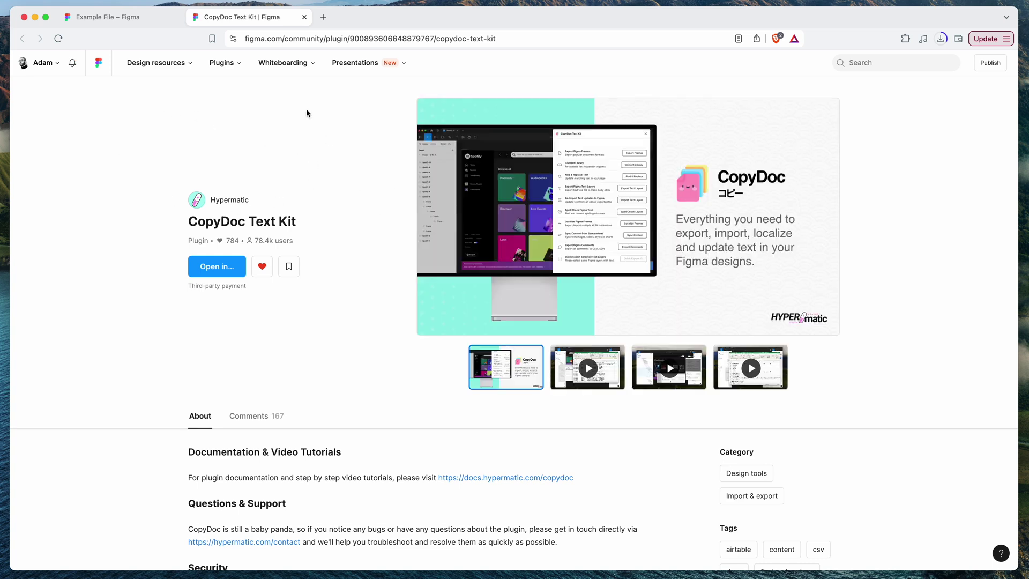
{"action": "mouse_move", "coordinate": [364, 63]}
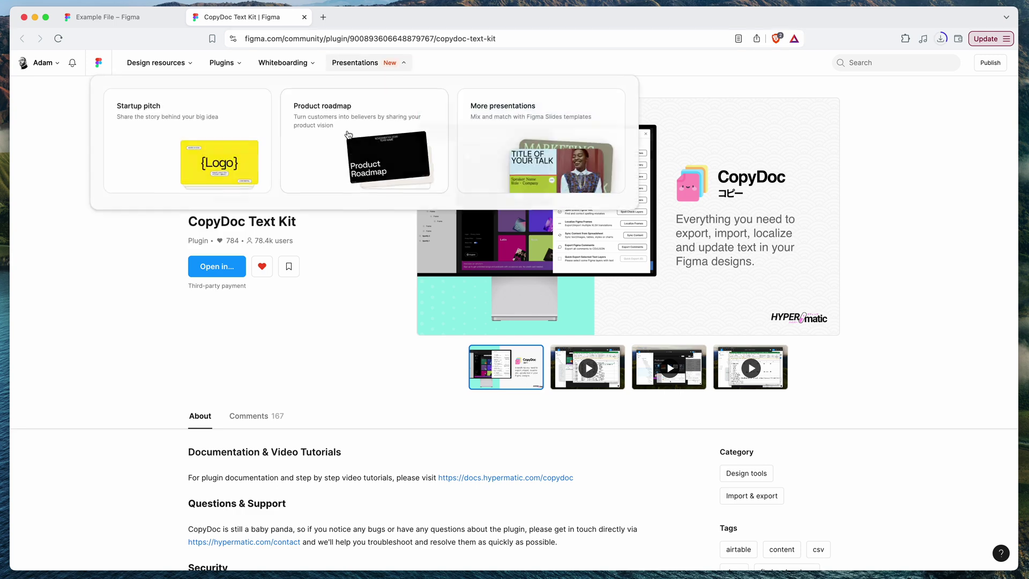
{"action": "scroll", "coordinate": [461, 123], "scroll_direction": "down", "scroll_amount": 1}
{"action": "mouse_move", "coordinate": [219, 62]}
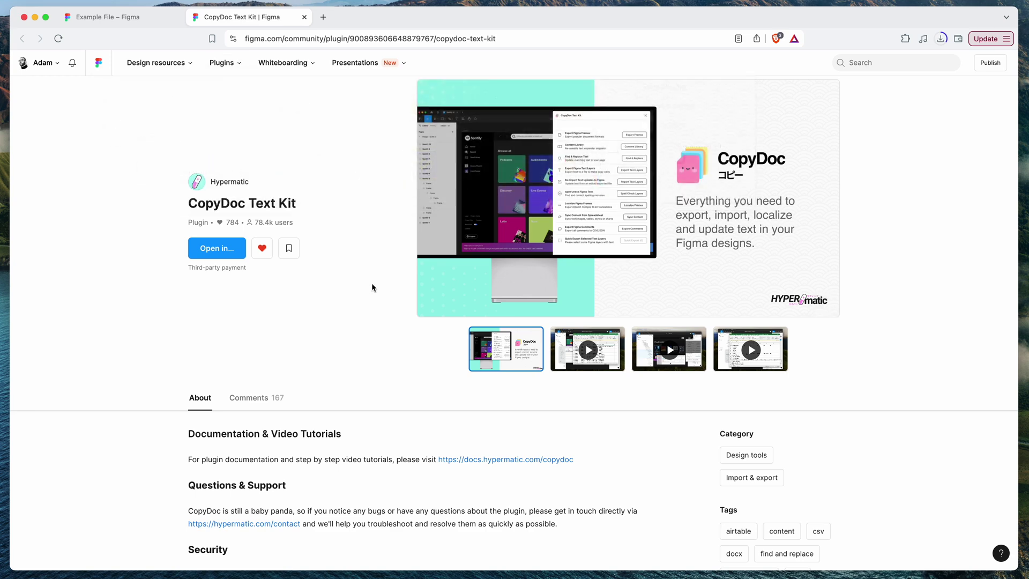
{"action": "scroll", "coordinate": [372, 287], "scroll_direction": "up", "scroll_amount": 1}
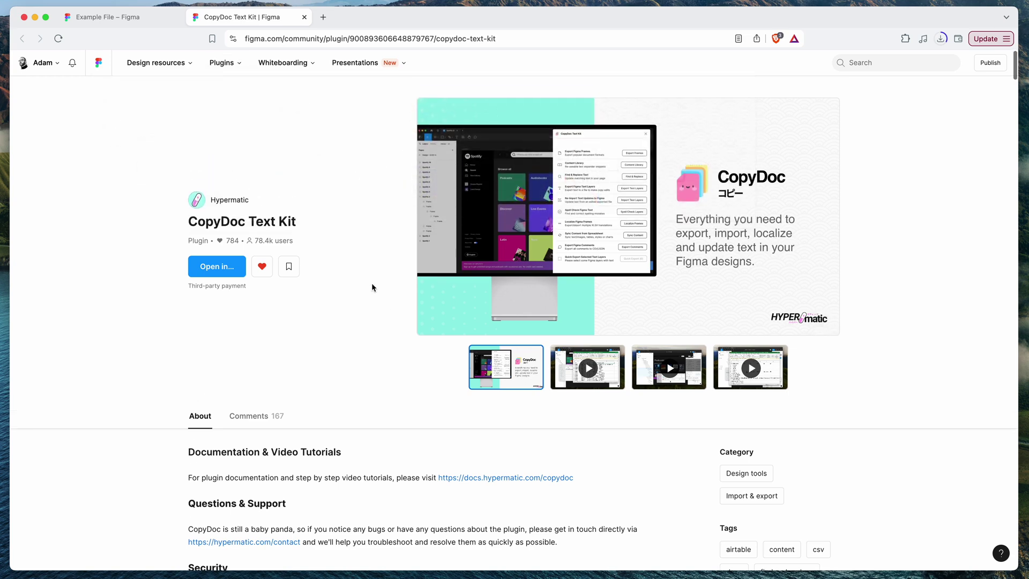
{"action": "left_click", "coordinate": [289, 271]}
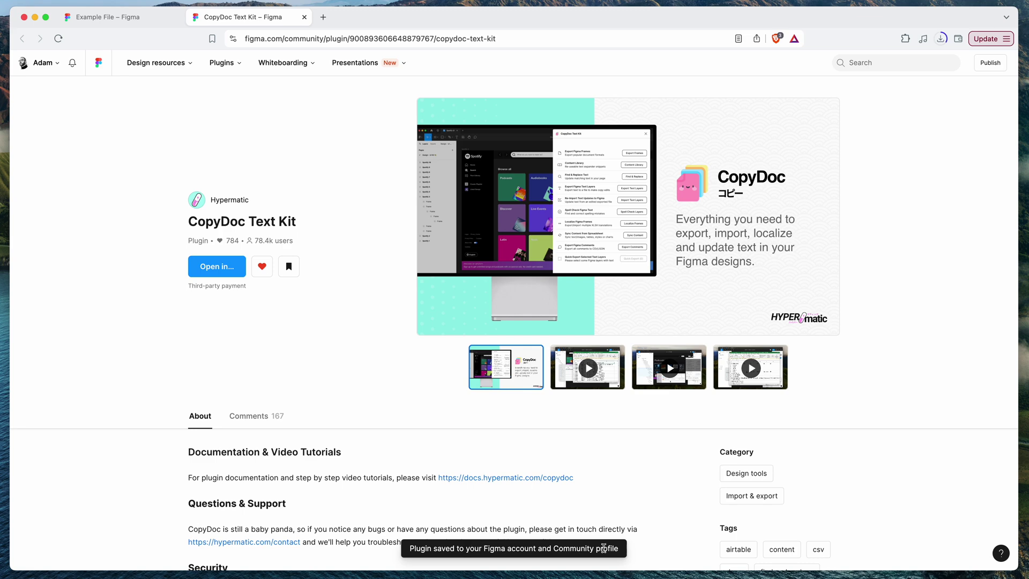
{"action": "left_click", "coordinate": [130, 19]}
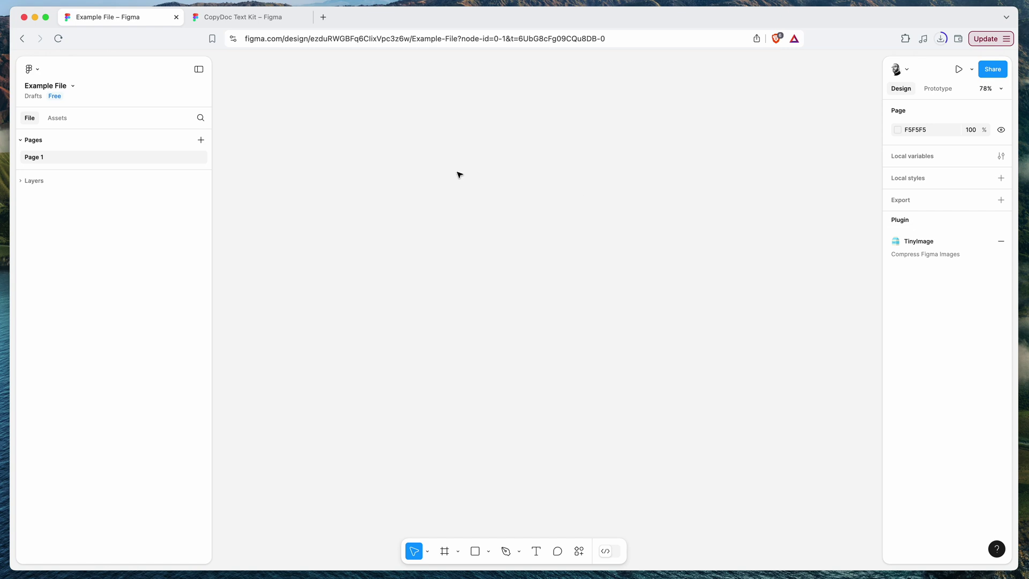
Run CopyDoc Text Kit from Plugins > Saved plugins, then revisit its Community page.
{"action": "right_click", "coordinate": [459, 175]}
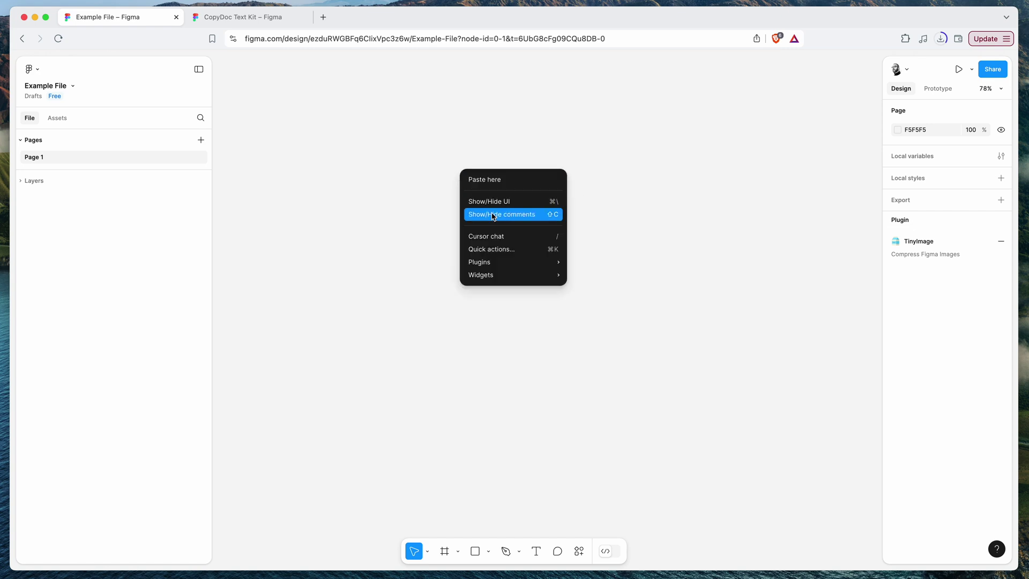
{"action": "mouse_move", "coordinate": [497, 262]}
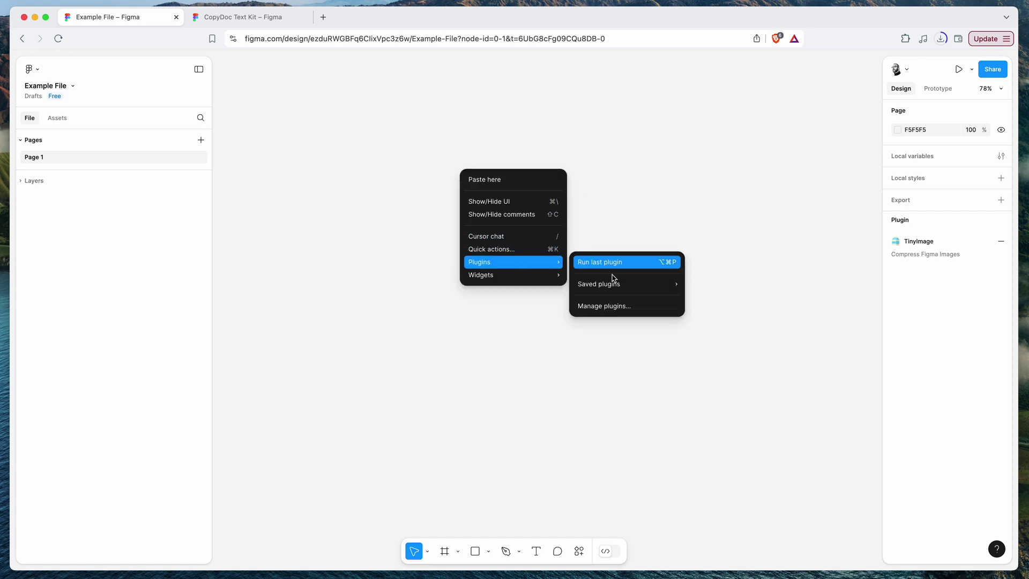
{"action": "mouse_move", "coordinate": [614, 287]}
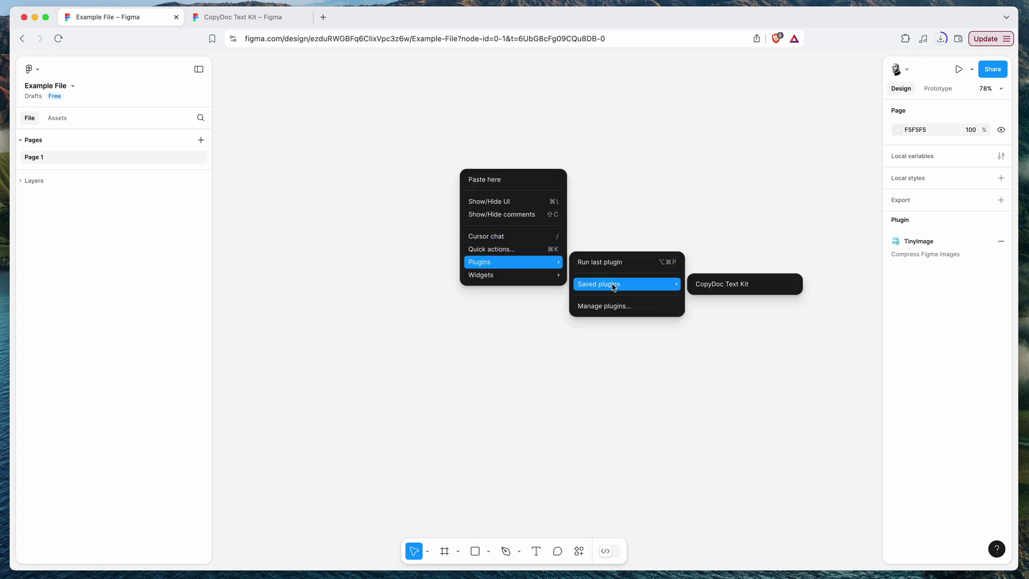
{"action": "left_click", "coordinate": [722, 285]}
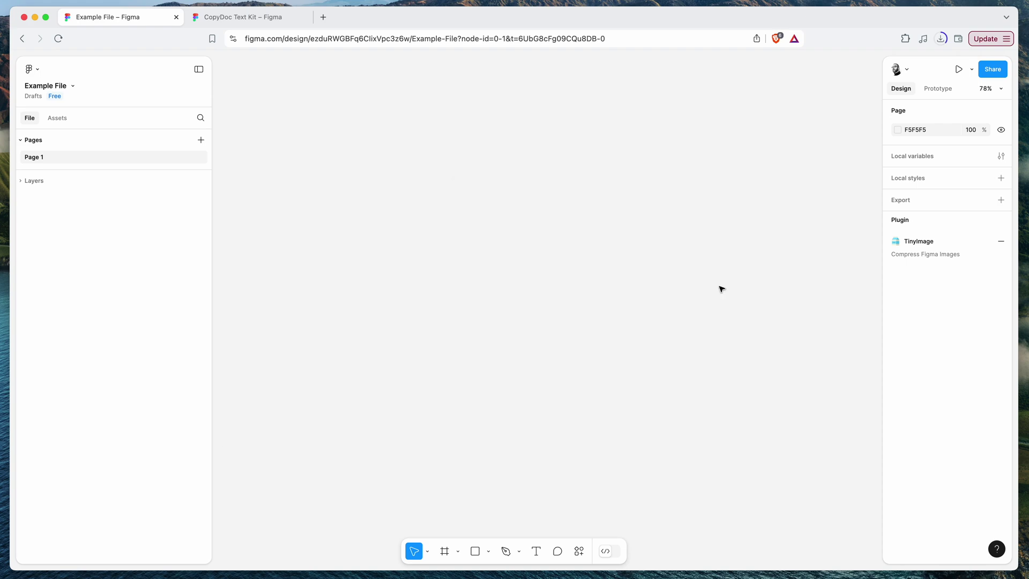
{"action": "left_click", "coordinate": [259, 18]}
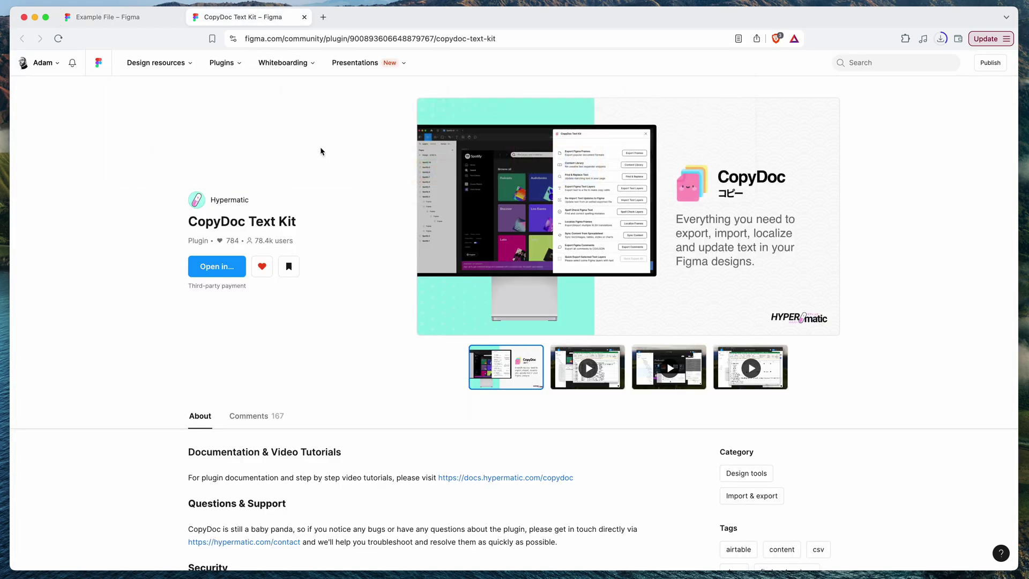
Run and close CopyDoc in the Example File, then unsave it on its Community page.
{"action": "left_click", "coordinate": [145, 17]}
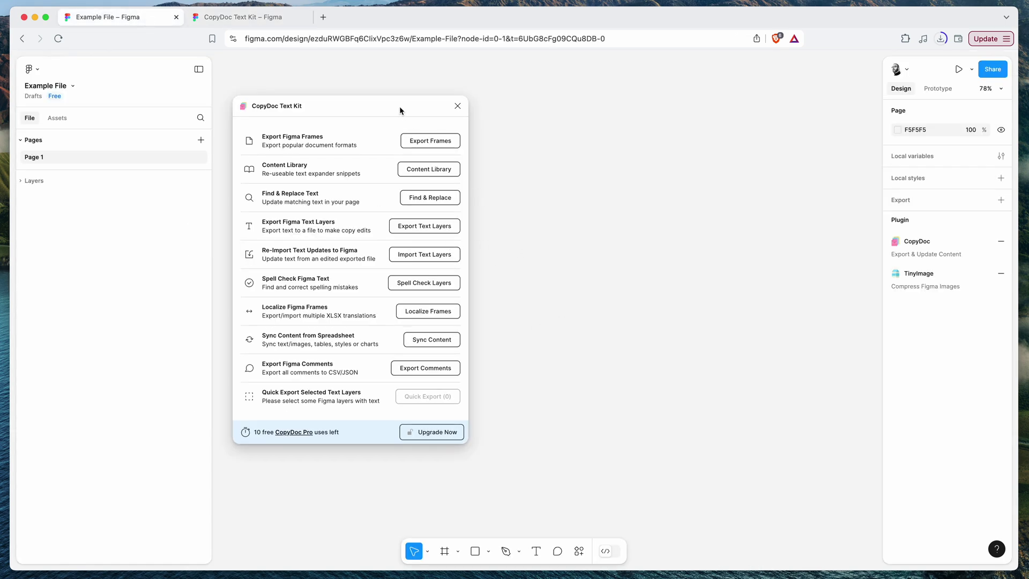
{"action": "left_click", "coordinate": [457, 106]}
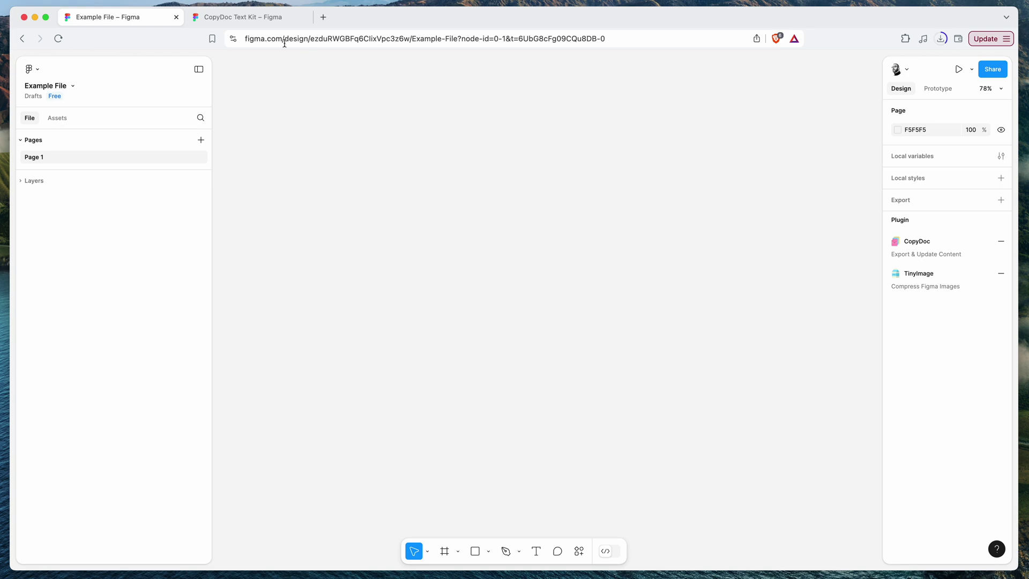
{"action": "left_click", "coordinate": [260, 19]}
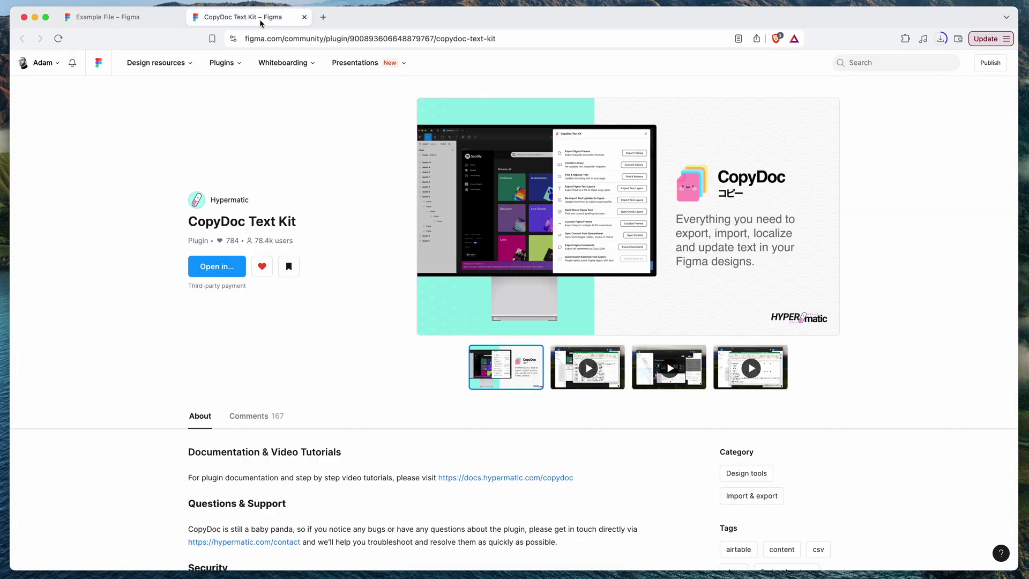
{"action": "left_click", "coordinate": [288, 267]}
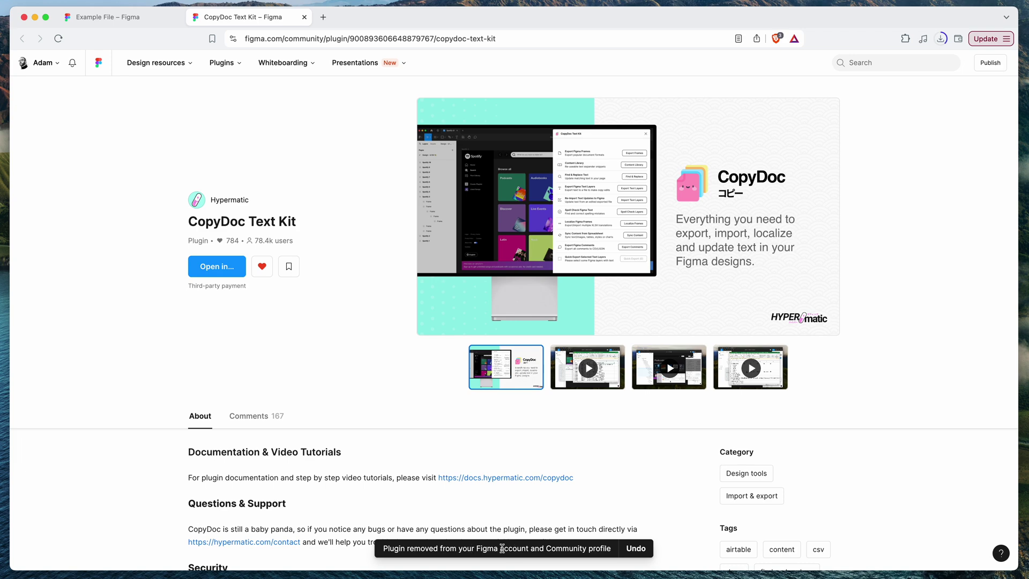
{"action": "left_click", "coordinate": [121, 23]}
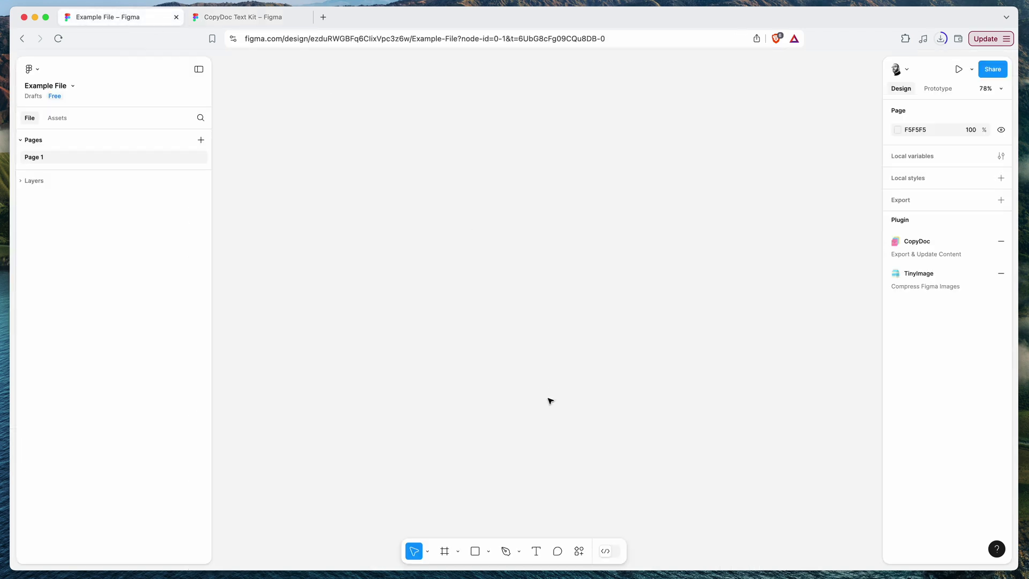
Find Convertify Sketch/Adobe/Google under Community Import & export plugins and save it.
{"action": "left_click", "coordinate": [579, 554]}
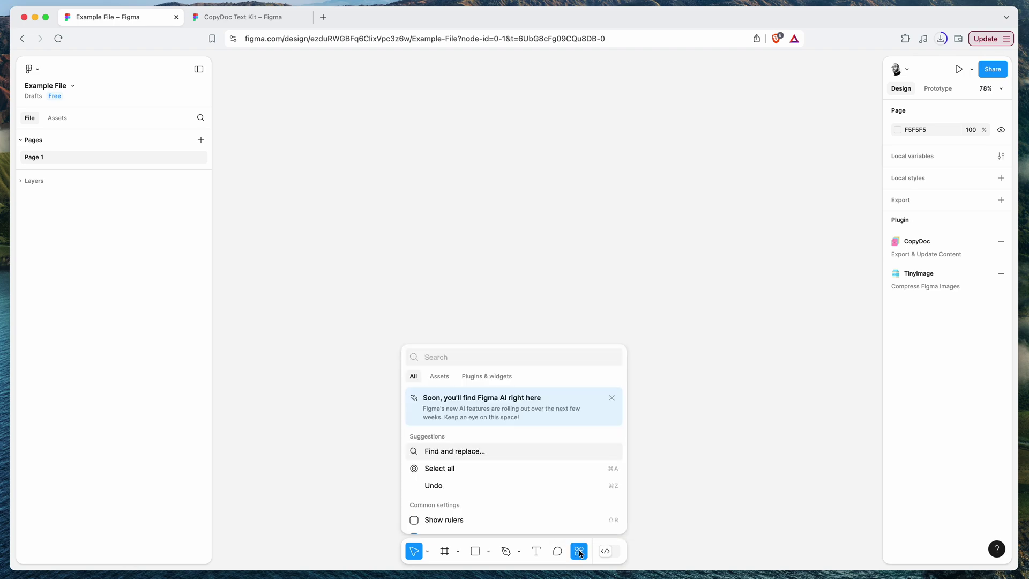
{"action": "left_click", "coordinate": [253, 18]}
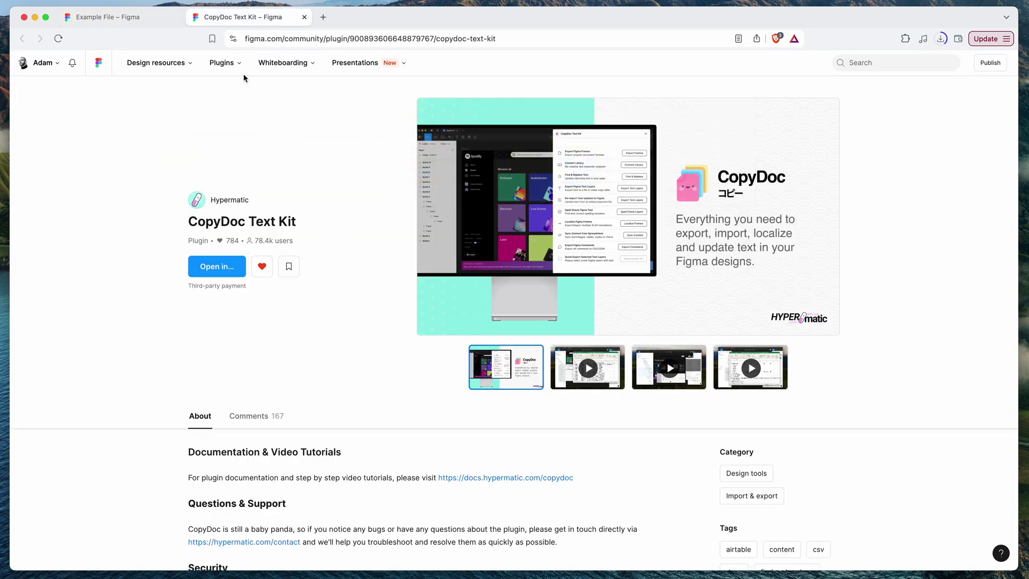
{"action": "left_click", "coordinate": [221, 63]}
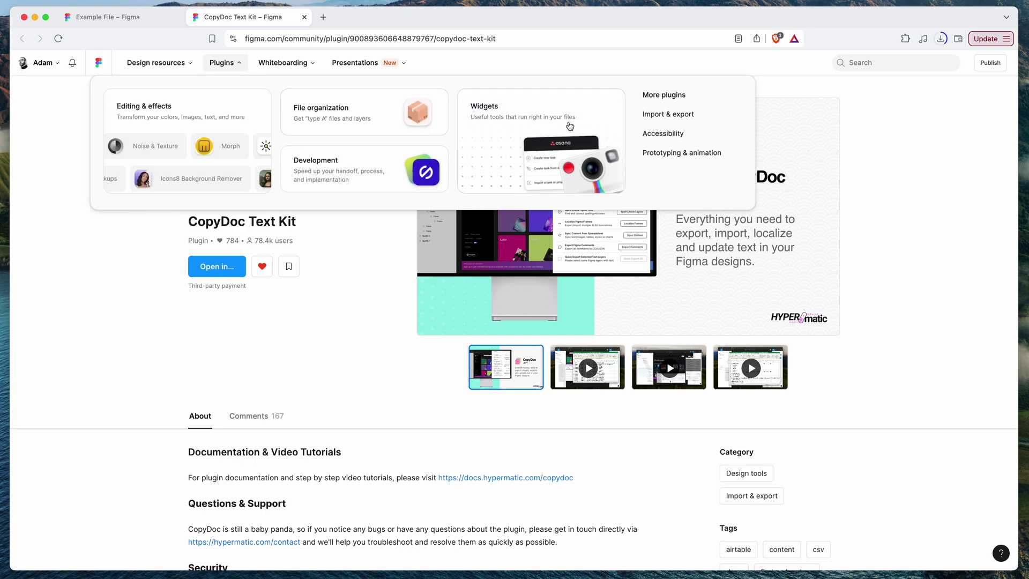
{"action": "left_click", "coordinate": [677, 115]}
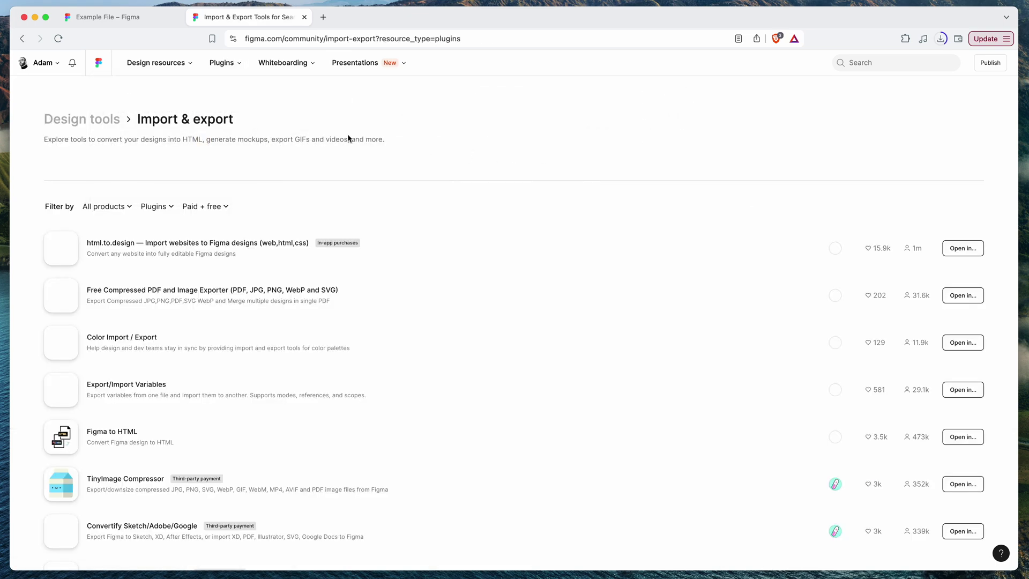
{"action": "scroll", "coordinate": [549, 113], "scroll_direction": "down", "scroll_amount": 5}
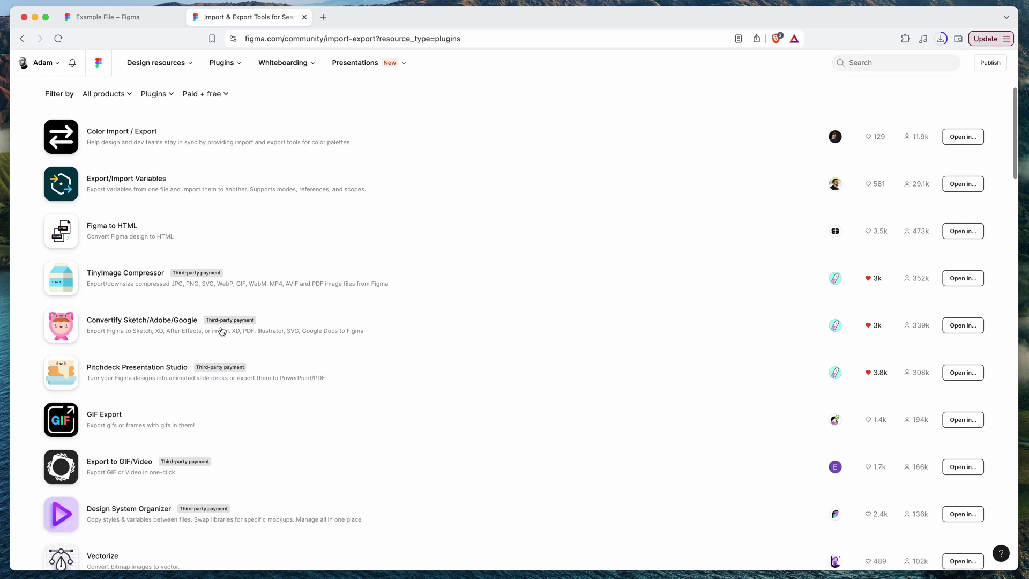
{"action": "left_click", "coordinate": [169, 332]}
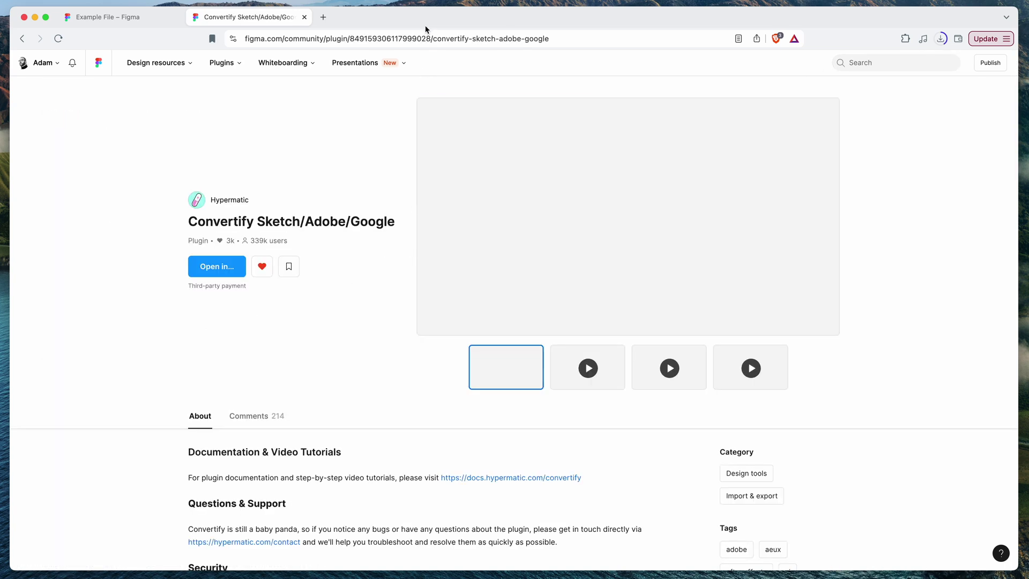
{"action": "left_click", "coordinate": [293, 271]}
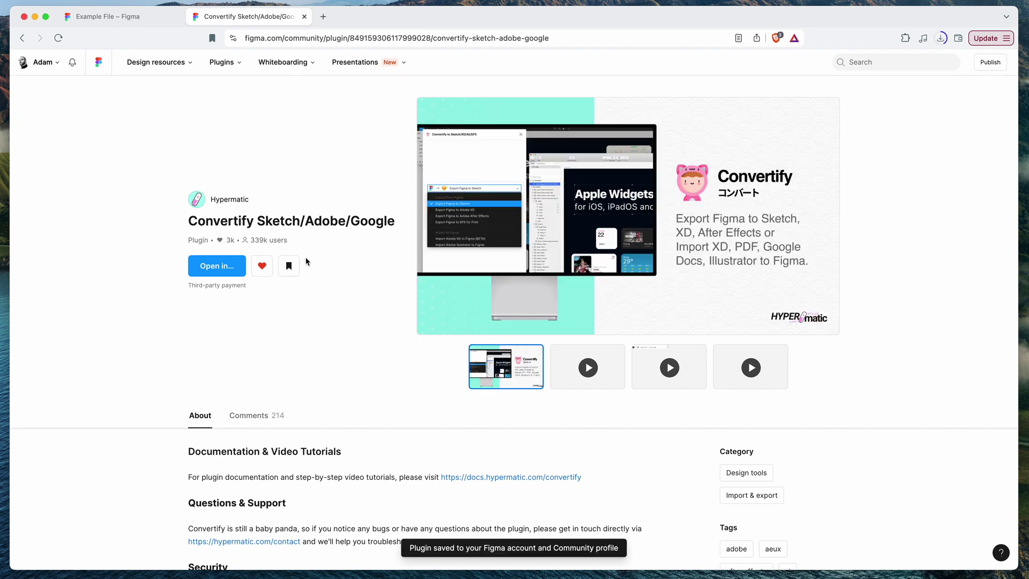
{"action": "left_click", "coordinate": [107, 16]}
{"action": "right_click", "coordinate": [422, 218]}
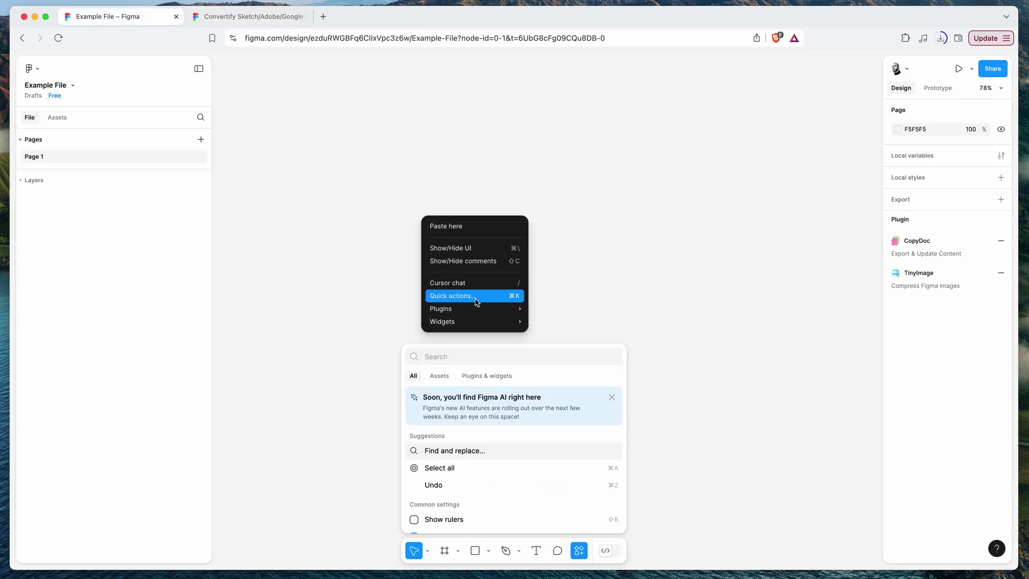
Open Emailify HTML Email Builder from the Hypermatic profile, save it, and return to the Example File.
{"action": "left_click", "coordinate": [276, 21]}
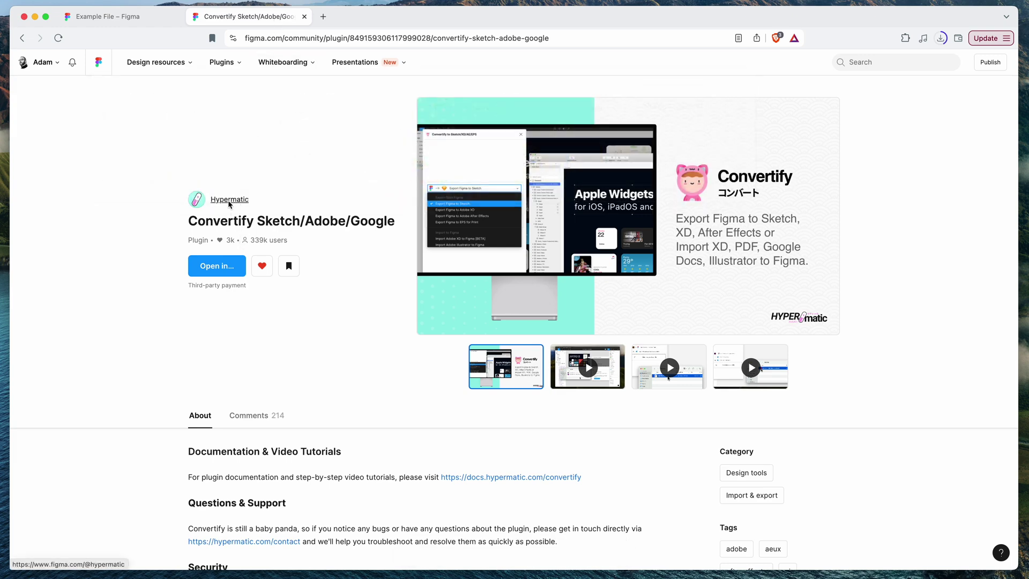
{"action": "left_click", "coordinate": [230, 200]}
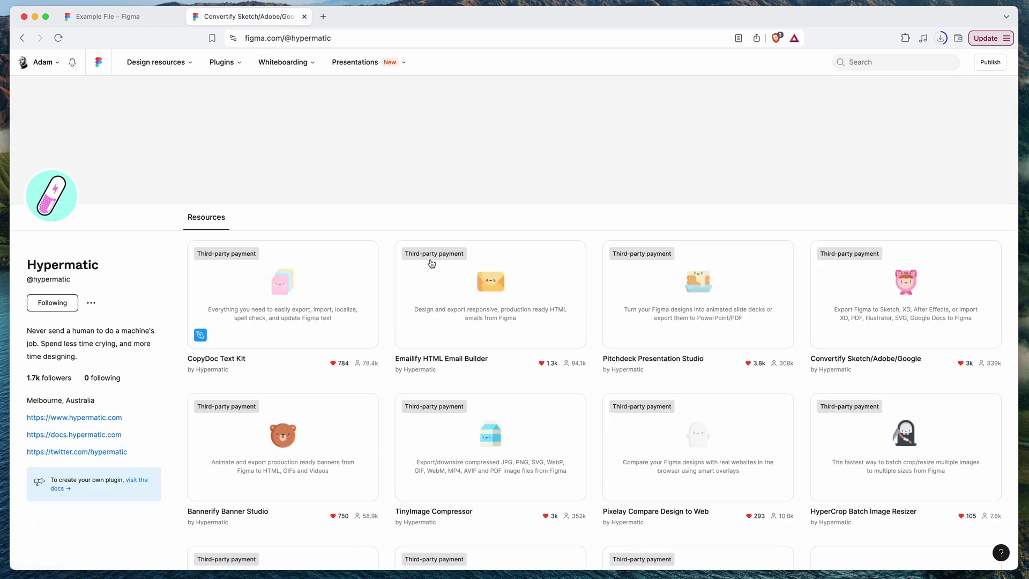
{"action": "scroll", "coordinate": [383, 265], "scroll_direction": "down", "scroll_amount": 5}
{"action": "scroll", "coordinate": [383, 265], "scroll_direction": "up", "scroll_amount": 4}
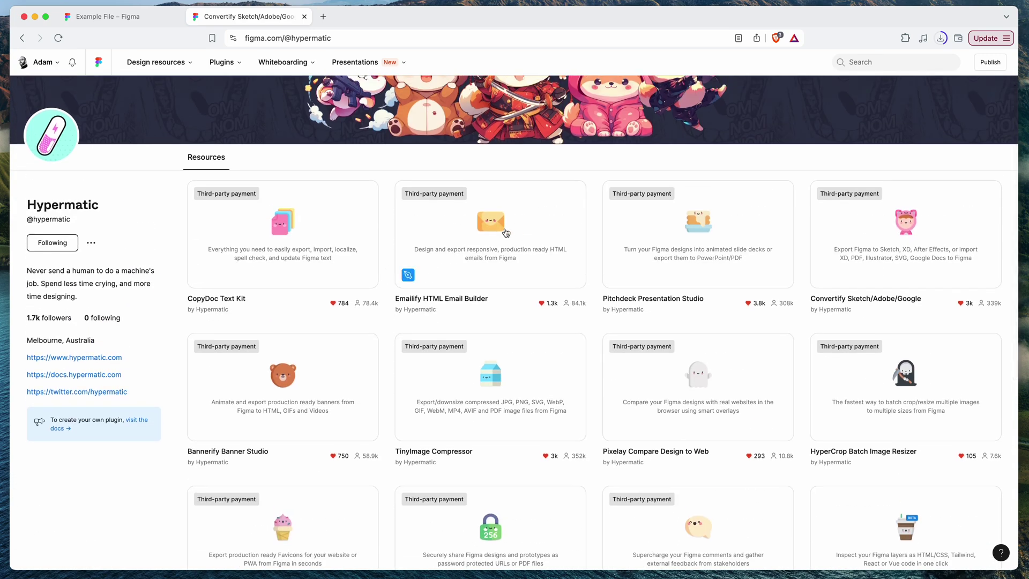
{"action": "left_click", "coordinate": [493, 230]}
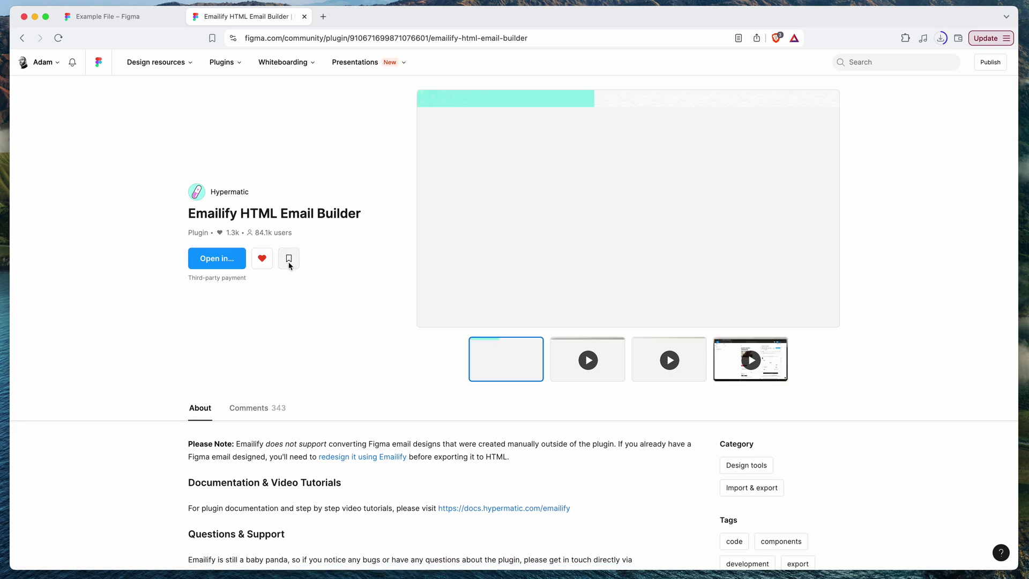
{"action": "left_click", "coordinate": [289, 258]}
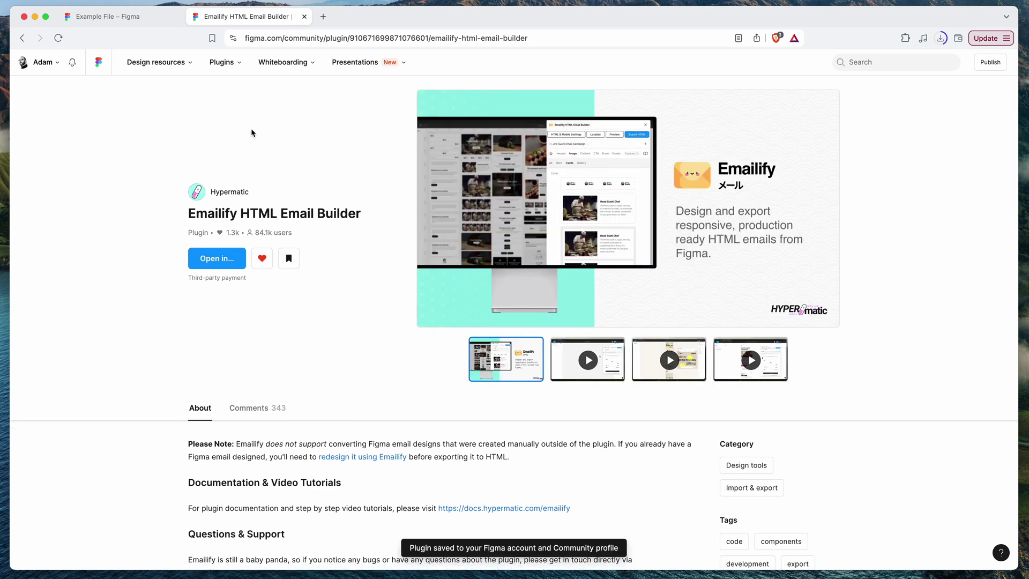
{"action": "key", "text": "ctrl+shift+Tab"}
{"action": "right_click", "coordinate": [417, 198]}
Remove Convertify from the file's saved plugins via Quick actions' Plugins & widgets list.
{"action": "mouse_move", "coordinate": [482, 286]}
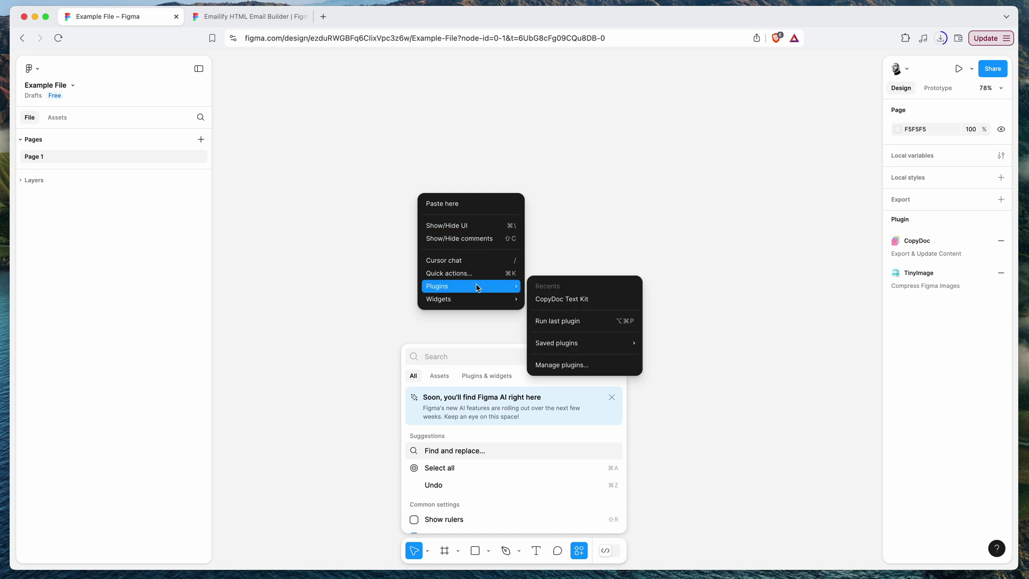
{"action": "mouse_move", "coordinate": [582, 343]}
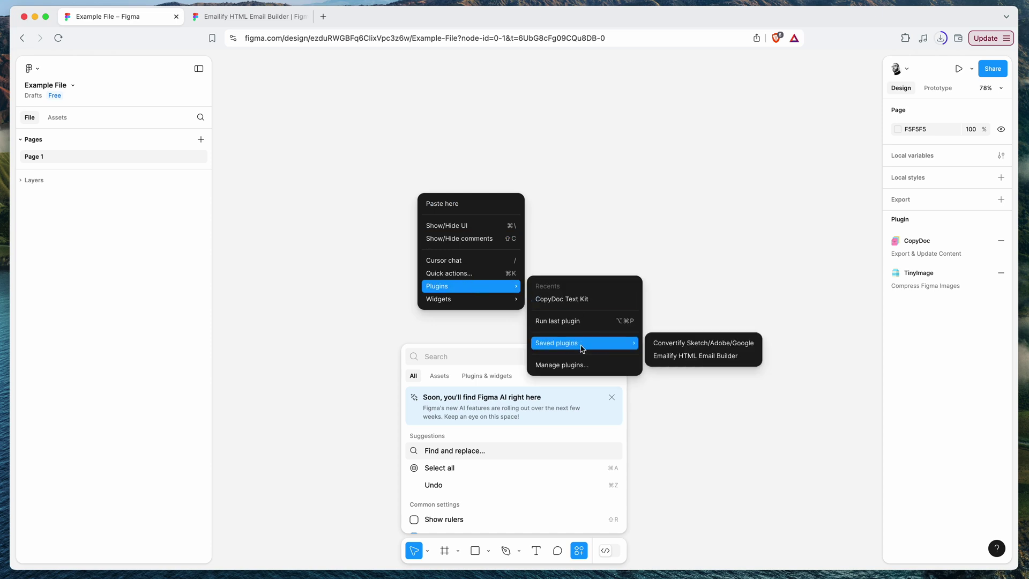
{"action": "left_click", "coordinate": [672, 342]}
{"action": "left_click", "coordinate": [578, 550]}
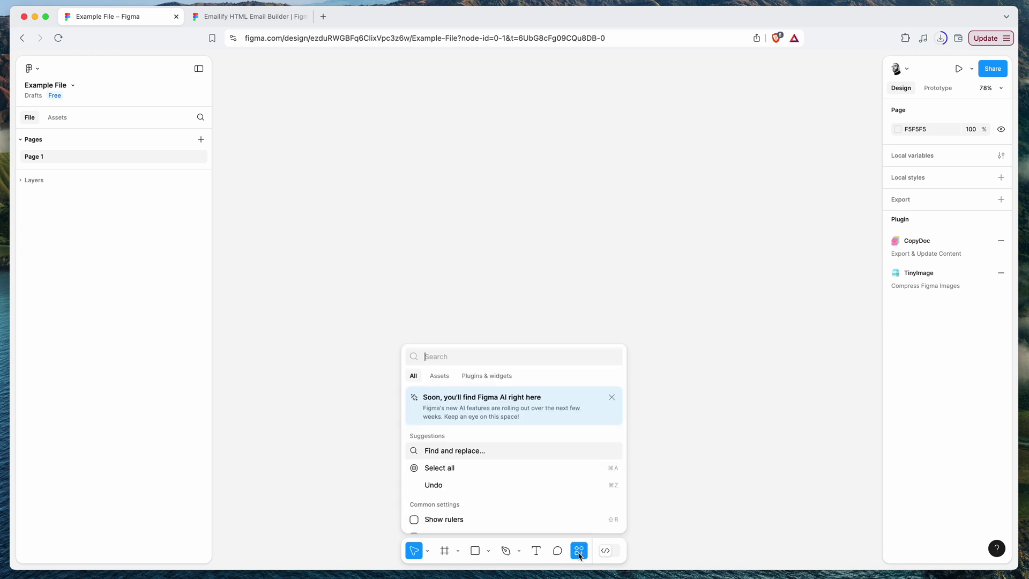
{"action": "left_click", "coordinate": [481, 378]}
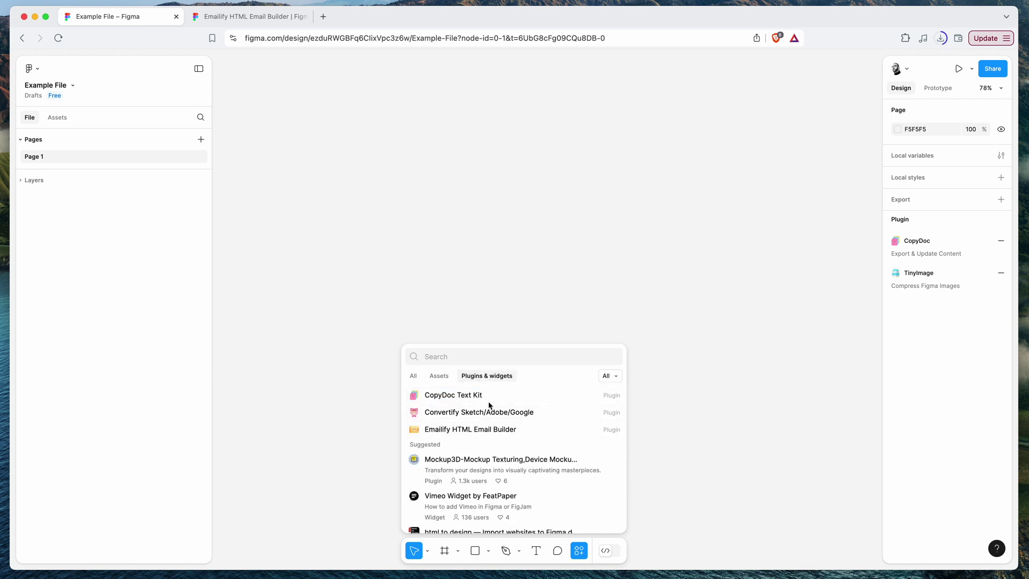
{"action": "left_click", "coordinate": [614, 415]}
{"action": "left_click", "coordinate": [601, 456]}
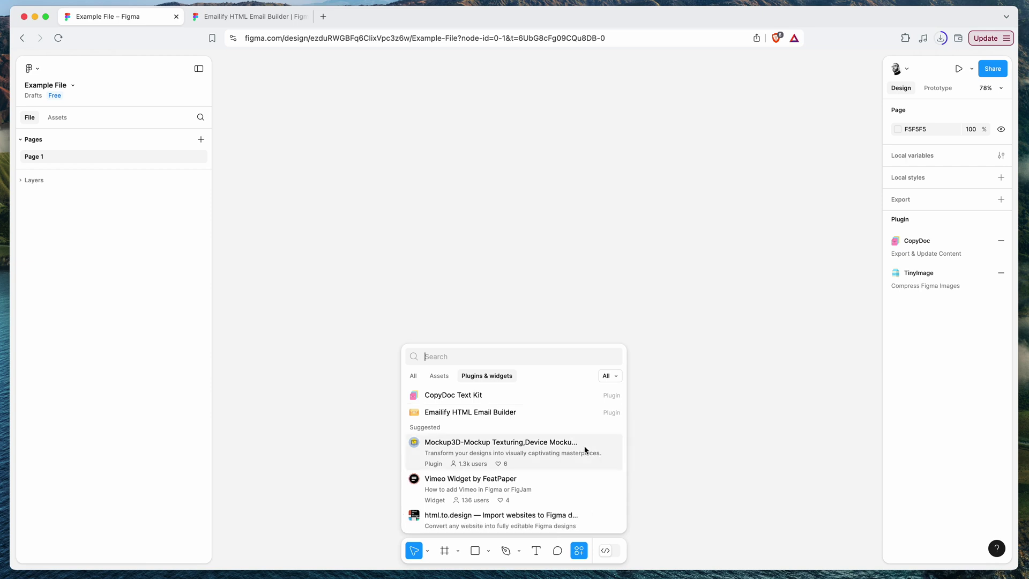
View the Emailify HTML Email Builder plugin details, then close them.
{"action": "left_click", "coordinate": [614, 413]}
{"action": "left_click", "coordinate": [601, 429]}
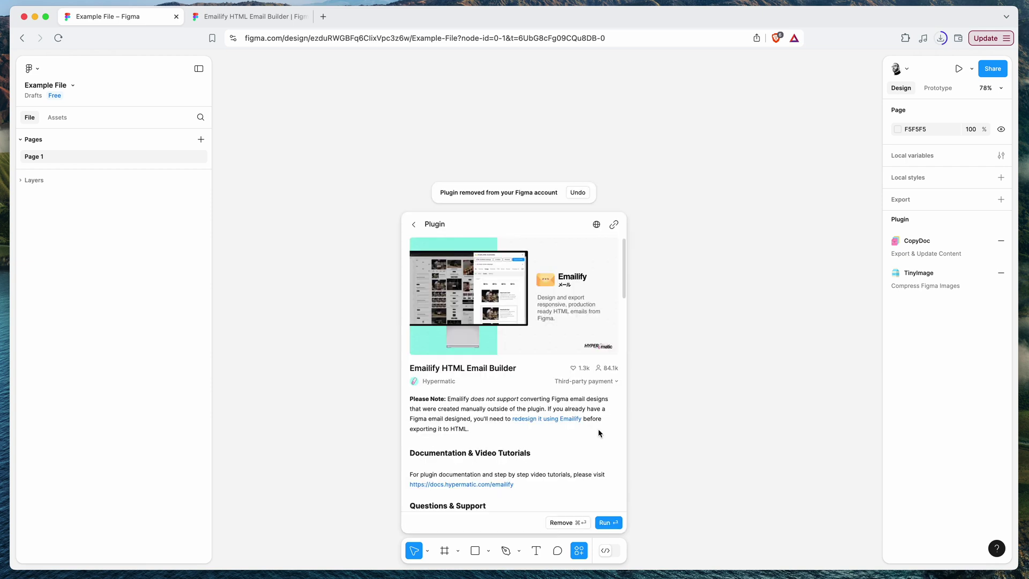
{"action": "scroll", "coordinate": [549, 378], "scroll_direction": "down", "scroll_amount": 3}
{"action": "scroll", "coordinate": [549, 378], "scroll_direction": "down", "scroll_amount": 3}
{"action": "scroll", "coordinate": [550, 374], "scroll_direction": "up", "scroll_amount": 5}
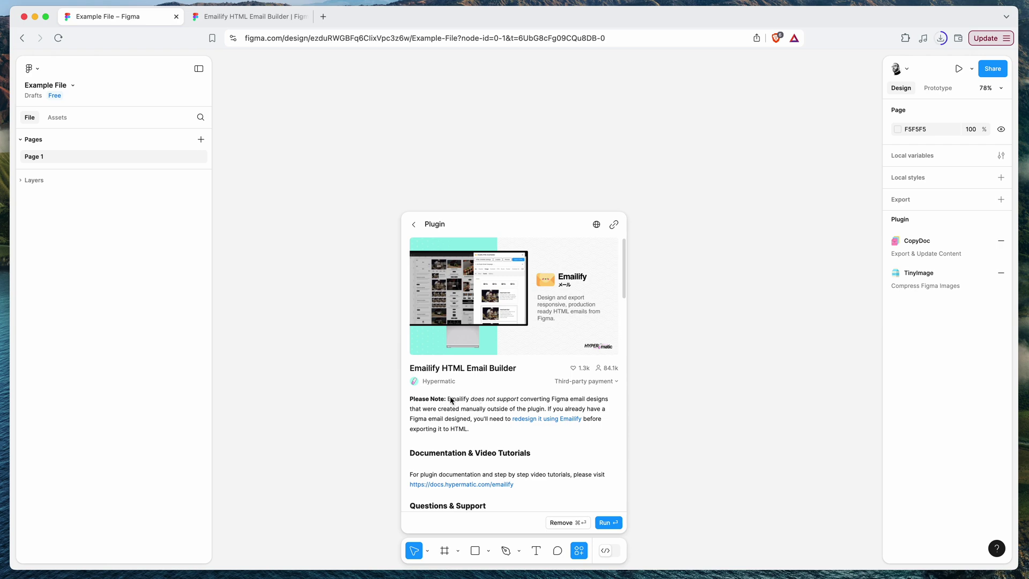
{"action": "left_click", "coordinate": [494, 168]}
{"action": "right_click", "coordinate": [495, 166]}
Close the Saved plugins menu and open Hypermatic's publisher profile from the Emailify Community tab.
{"action": "mouse_move", "coordinate": [529, 262]}
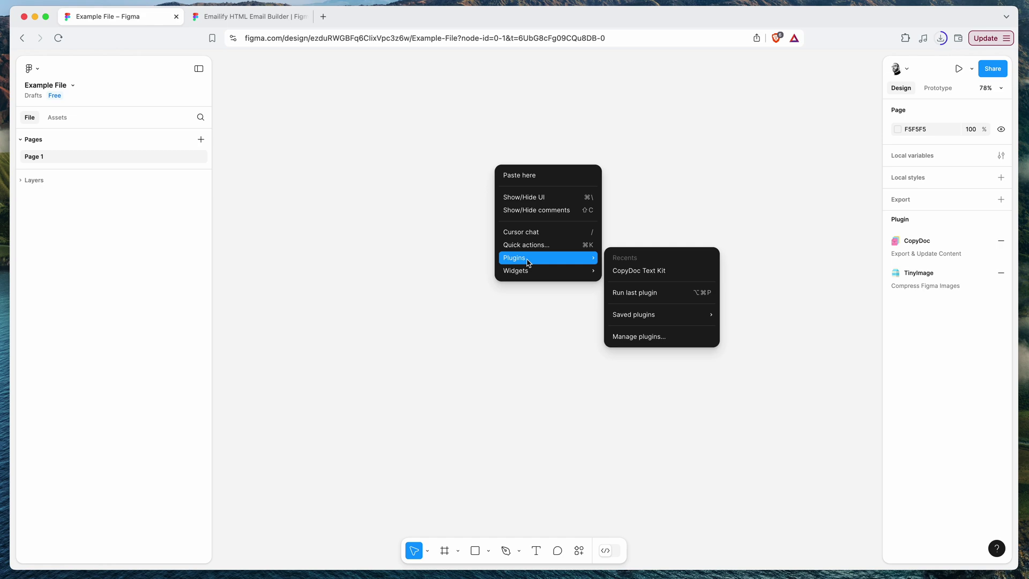
{"action": "mouse_move", "coordinate": [637, 316]}
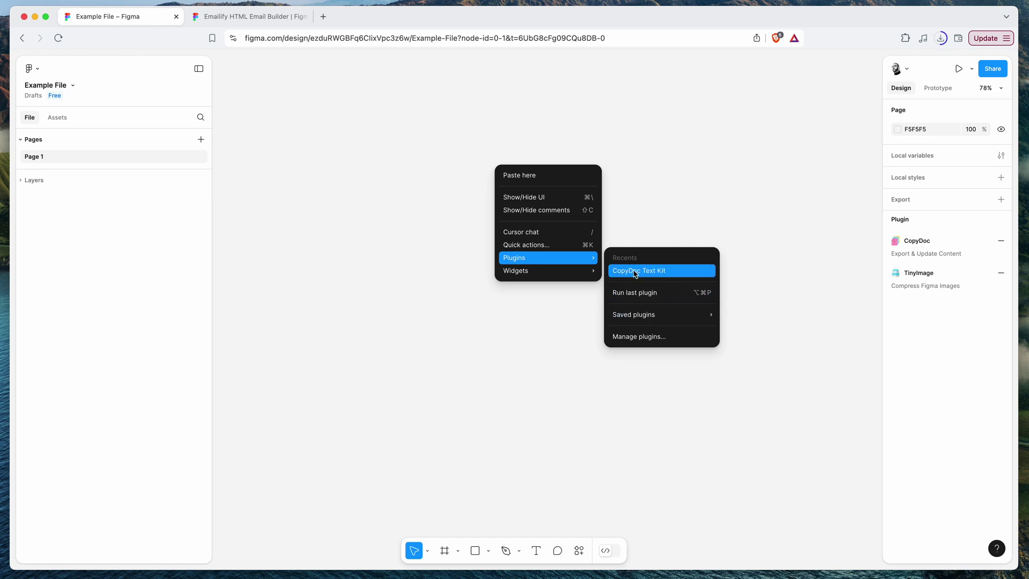
{"action": "left_click", "coordinate": [629, 204]}
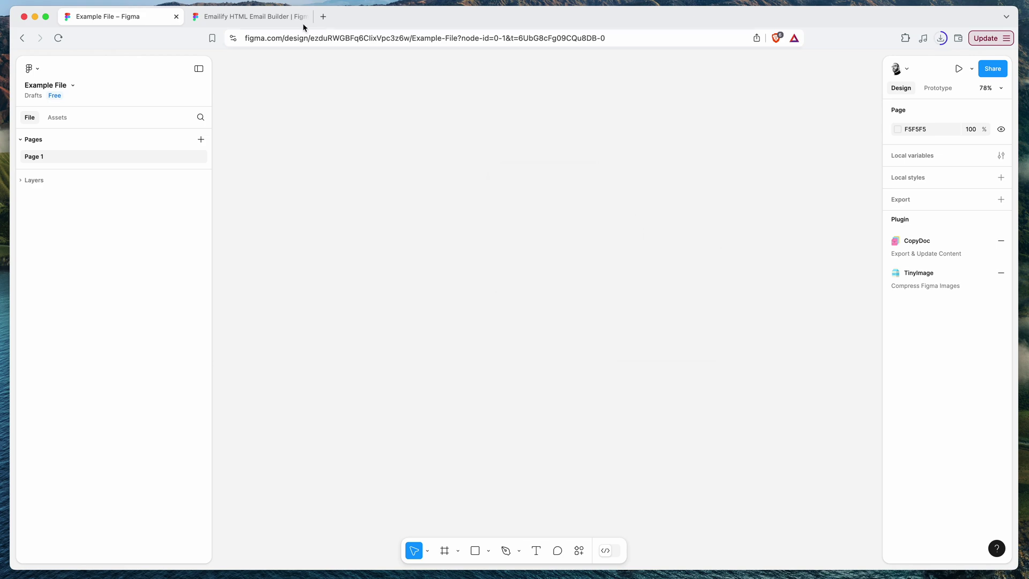
{"action": "left_click", "coordinate": [264, 16]}
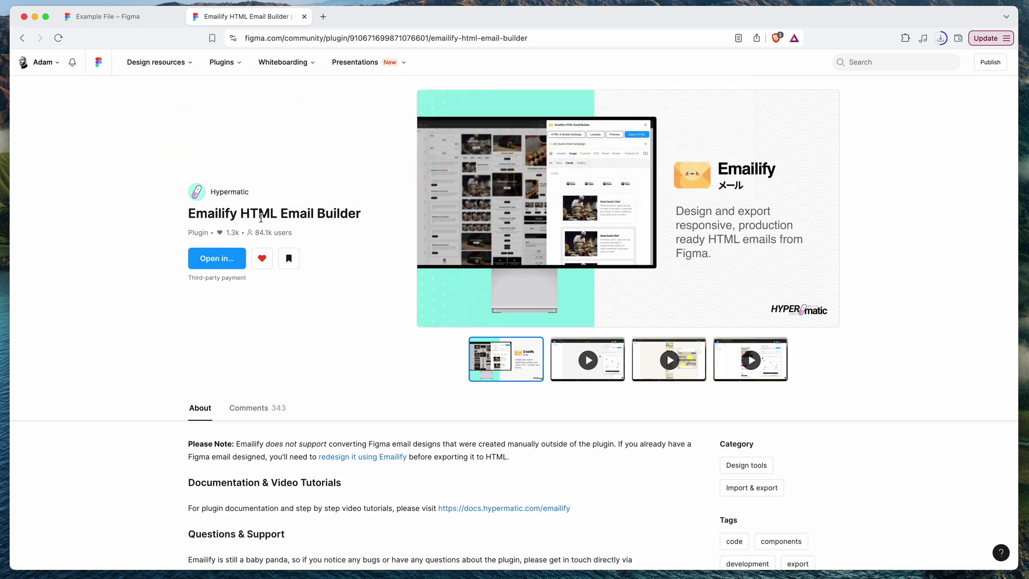
{"action": "left_click", "coordinate": [237, 189]}
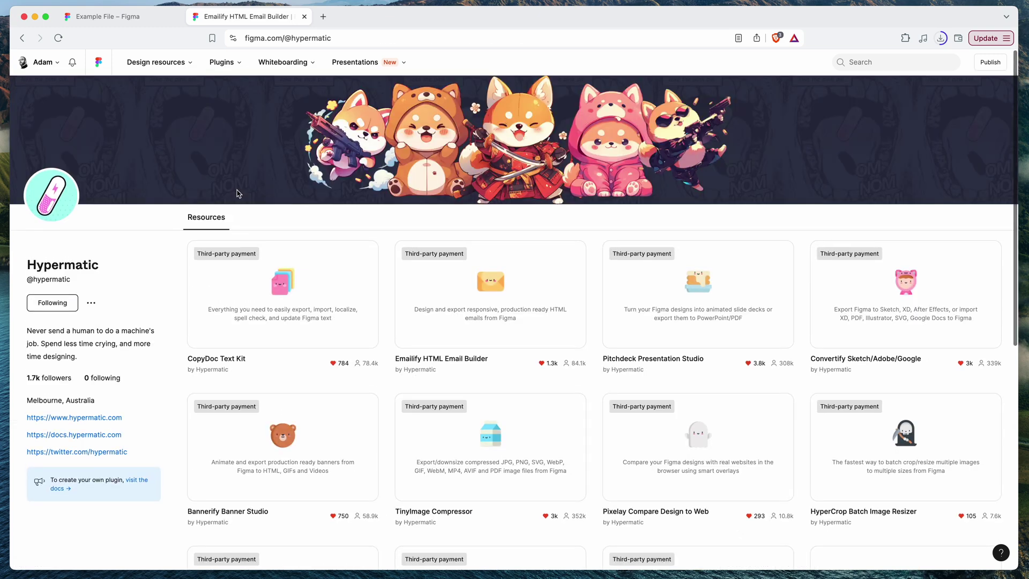